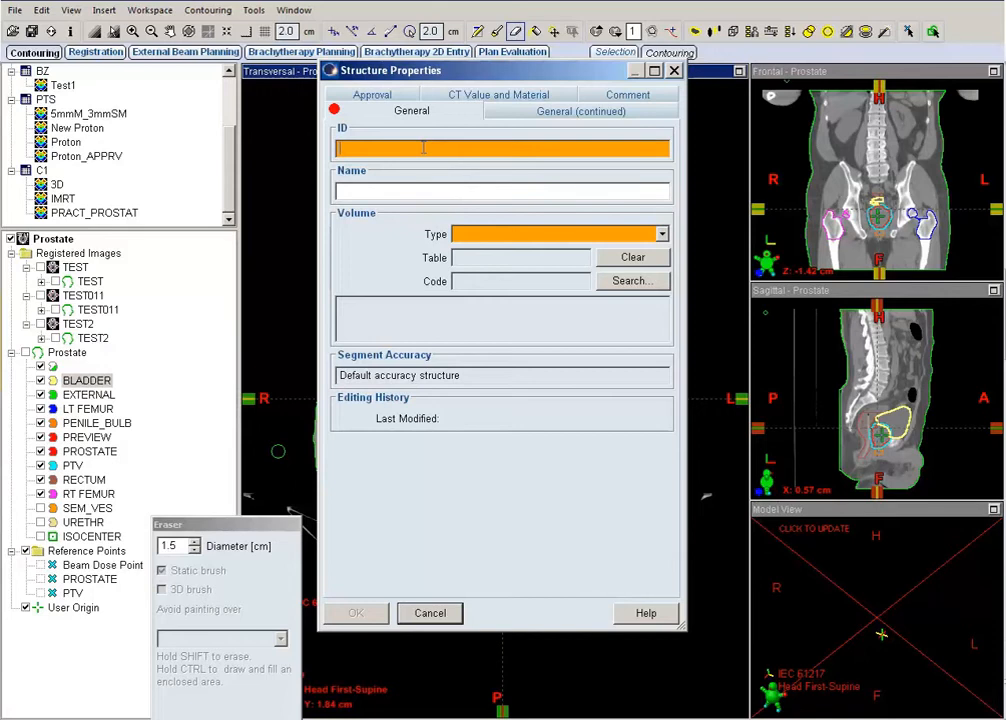
Give the new structure the ID Rectum-PTV and volume type Organ, and accept its properties.
{"action": "type", "text": "Rectum-PTV"}
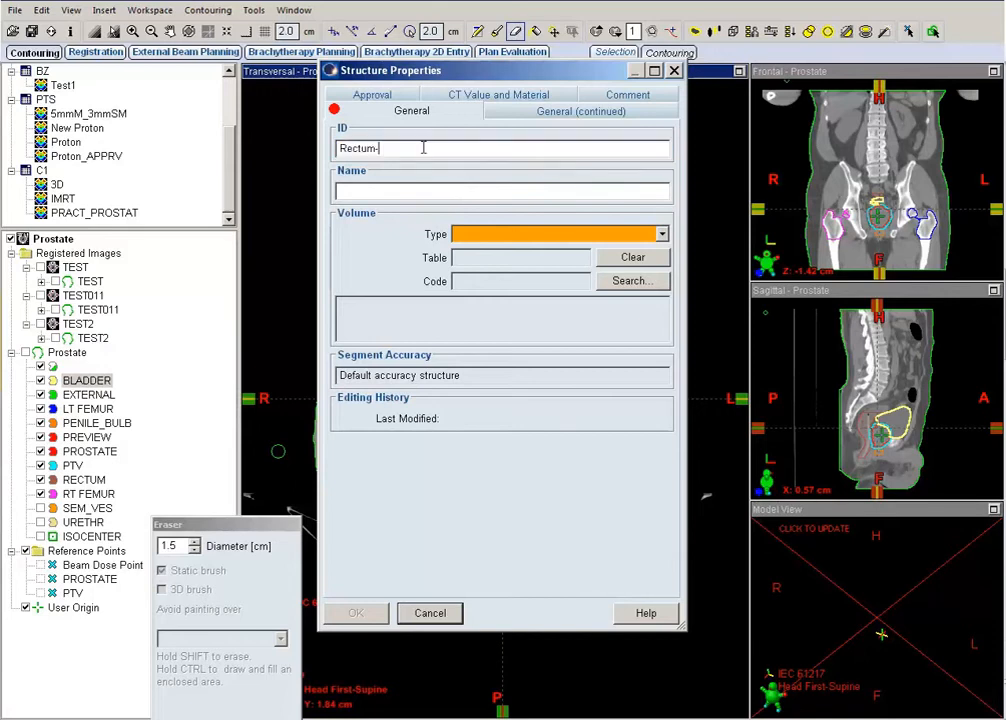
{"action": "left_click", "coordinate": [662, 236]}
{"action": "left_click", "coordinate": [511, 375]}
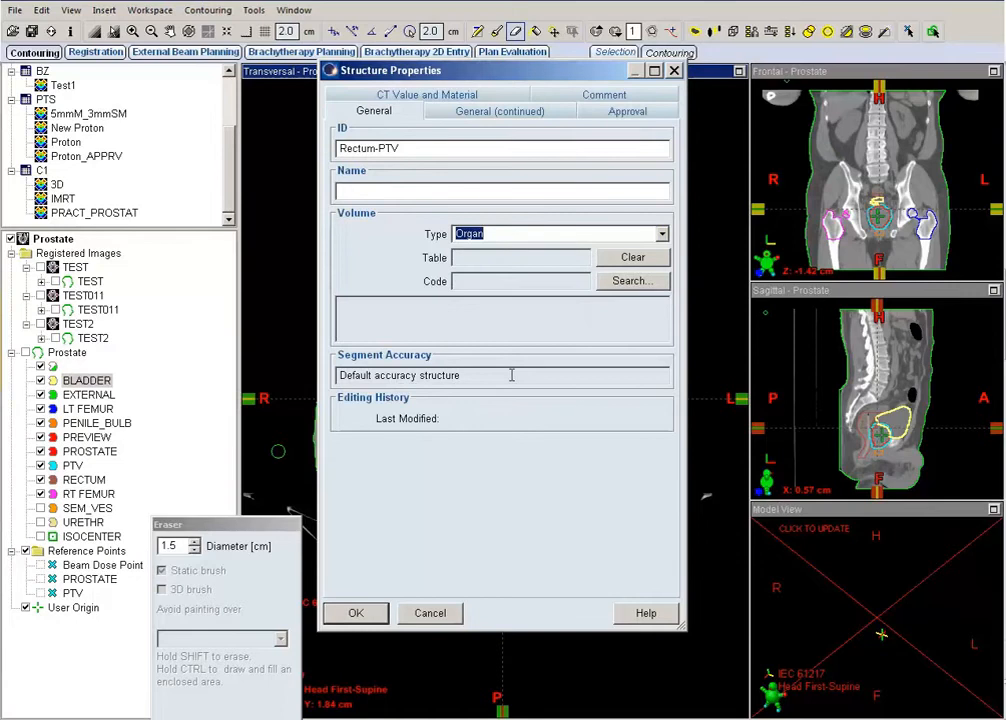
{"action": "left_click", "coordinate": [355, 612]}
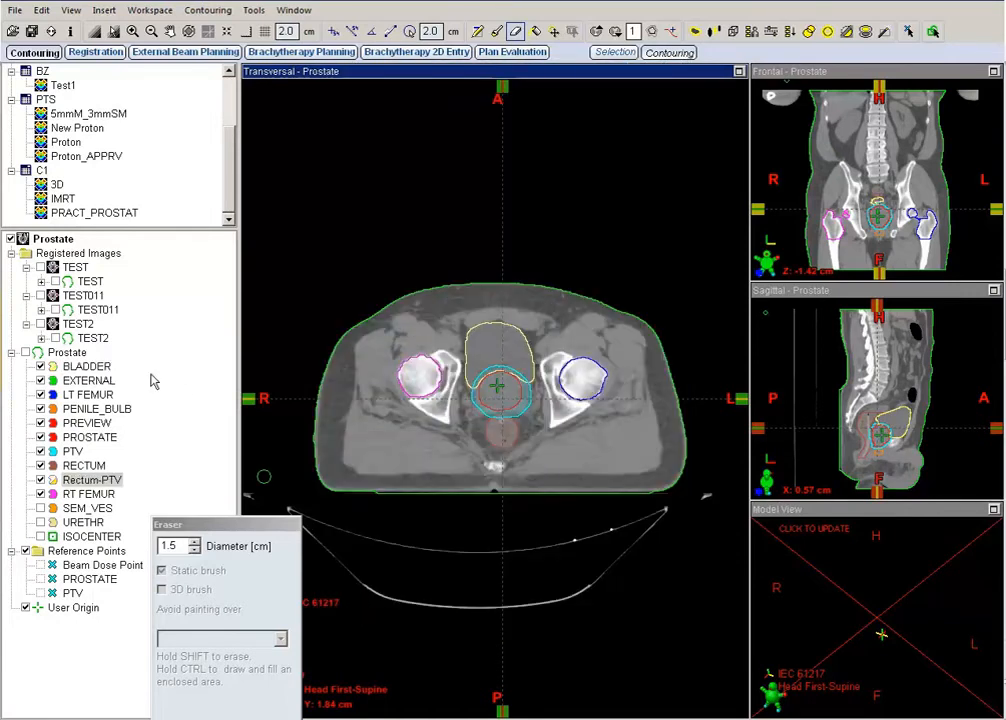
Add another new structure to the Prostate set with the ID Rectum Opt and volume type Organ.
{"action": "right_click", "coordinate": [79, 369]}
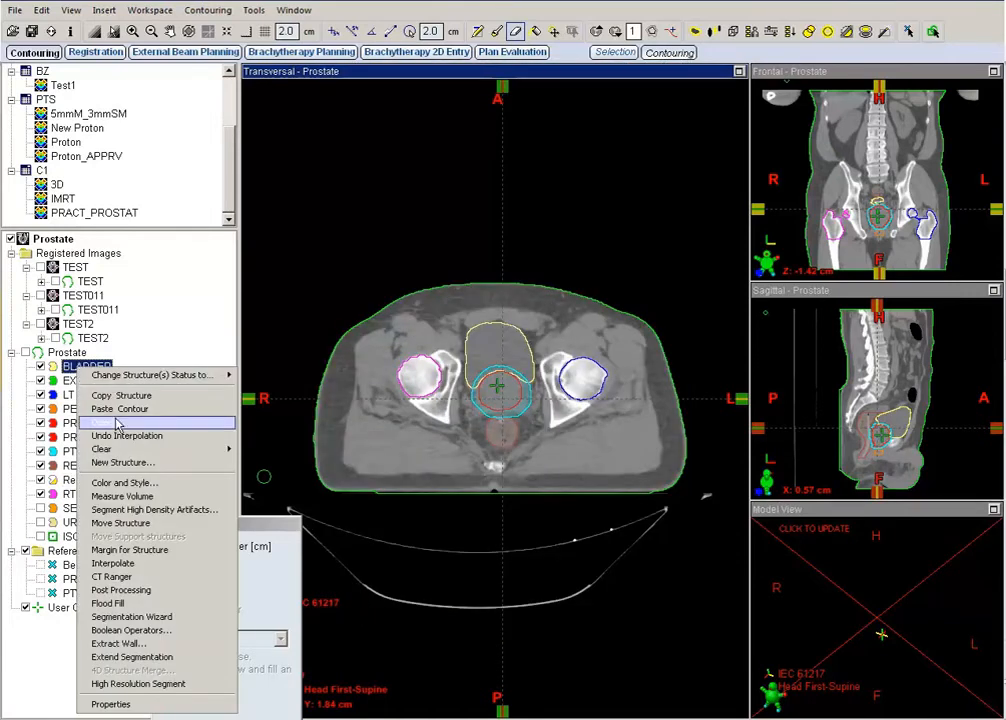
{"action": "left_click", "coordinate": [125, 465]}
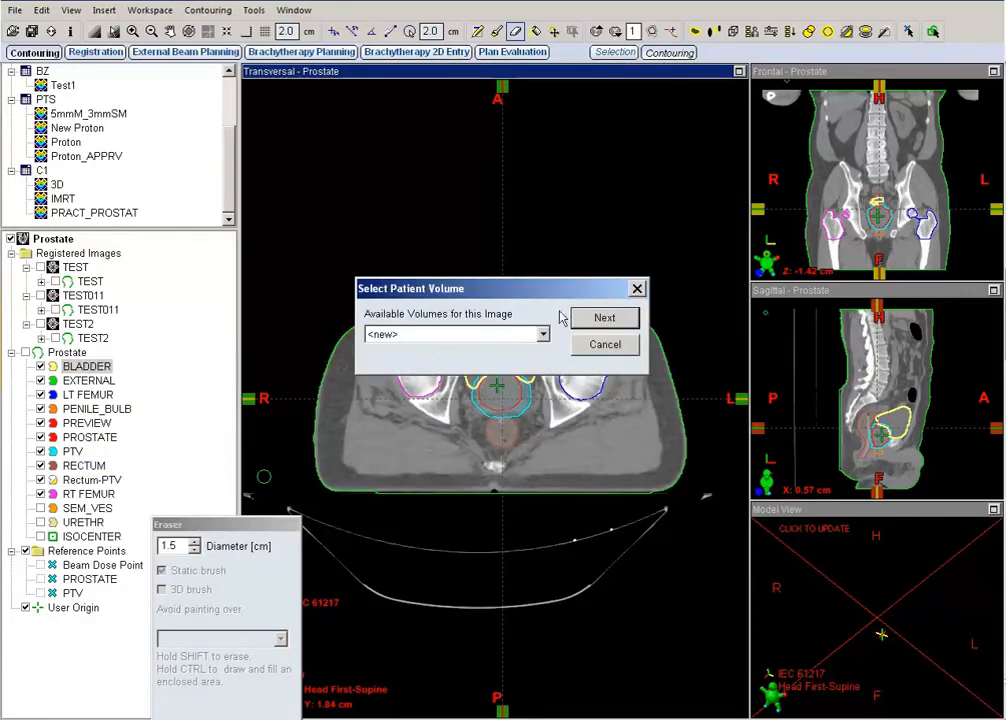
{"action": "key", "text": "Return"}
{"action": "type", "text": "R"}
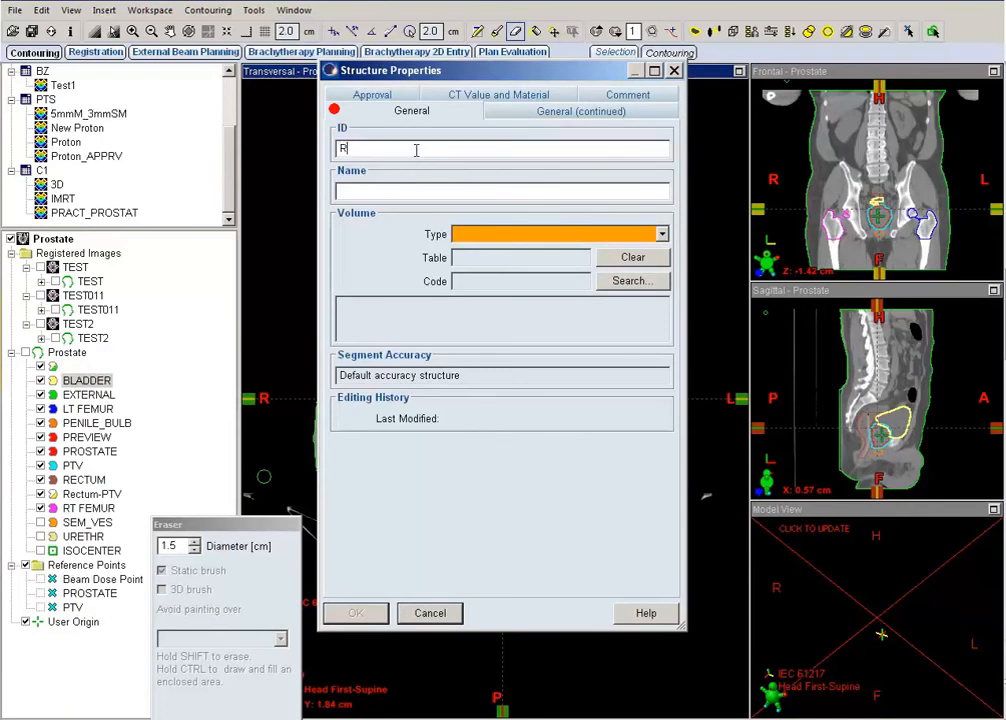
{"action": "type", "text": "ectum Opt"}
{"action": "left_click", "coordinate": [663, 234]}
{"action": "left_click", "coordinate": [500, 377]}
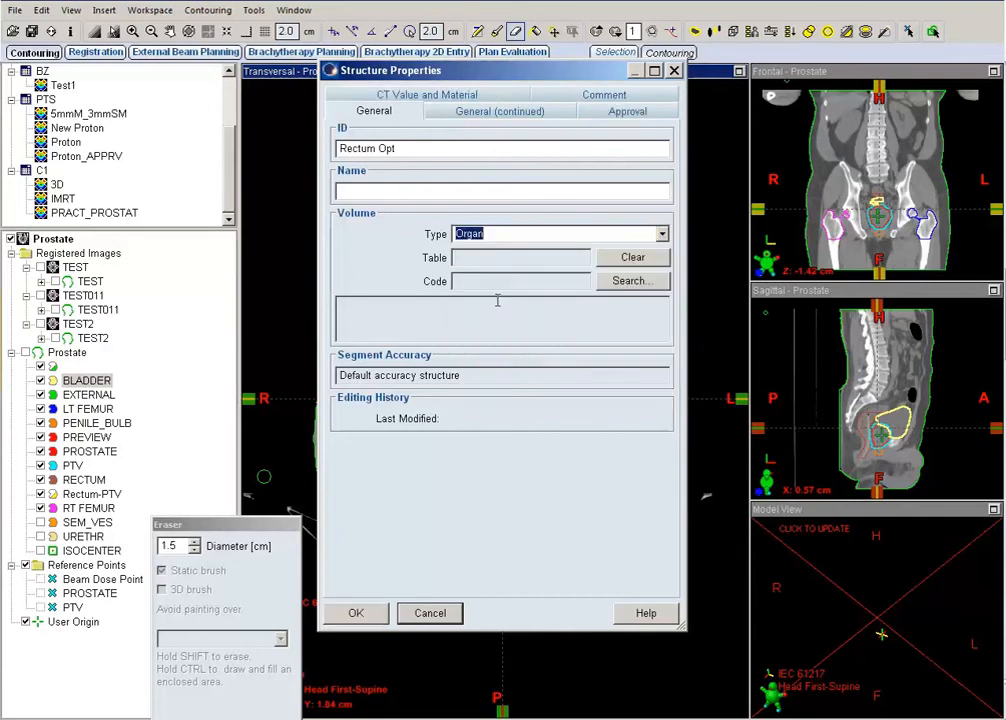
Set the Rectum Opt structure's color and style to Segment - D-Blue and accept its properties.
{"action": "left_click", "coordinate": [500, 112]}
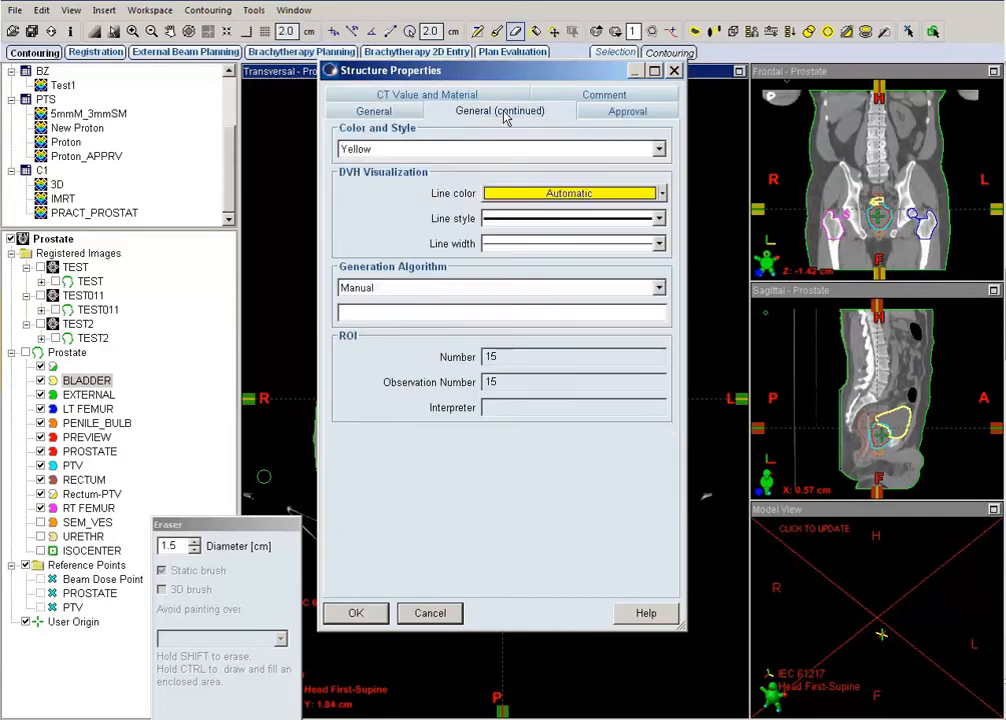
{"action": "left_click", "coordinate": [560, 148]}
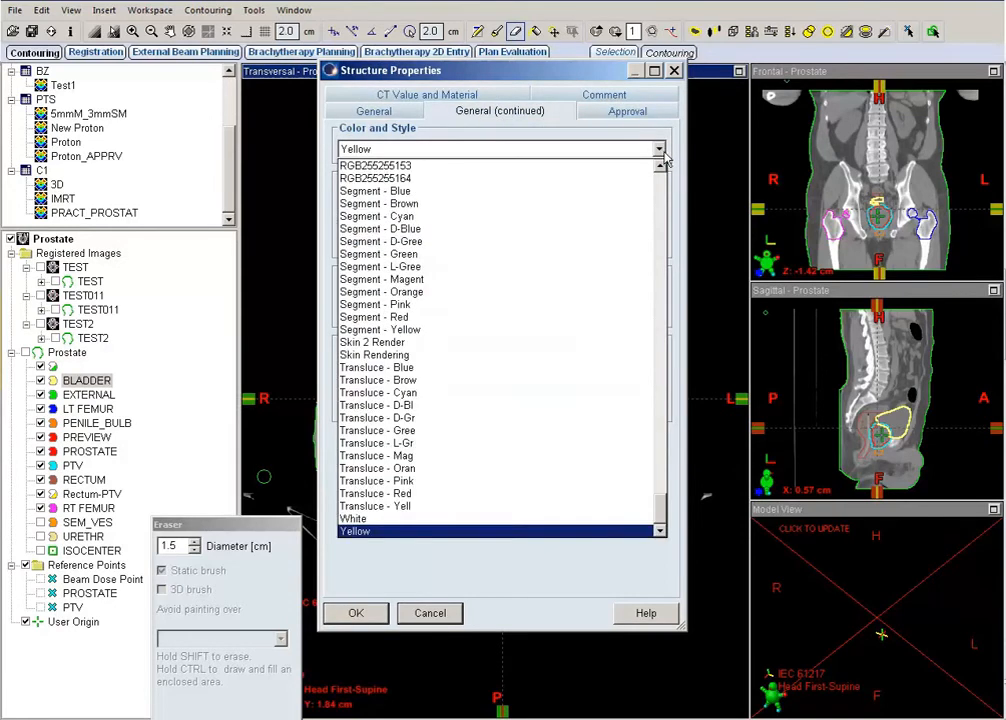
{"action": "left_click", "coordinate": [580, 229]}
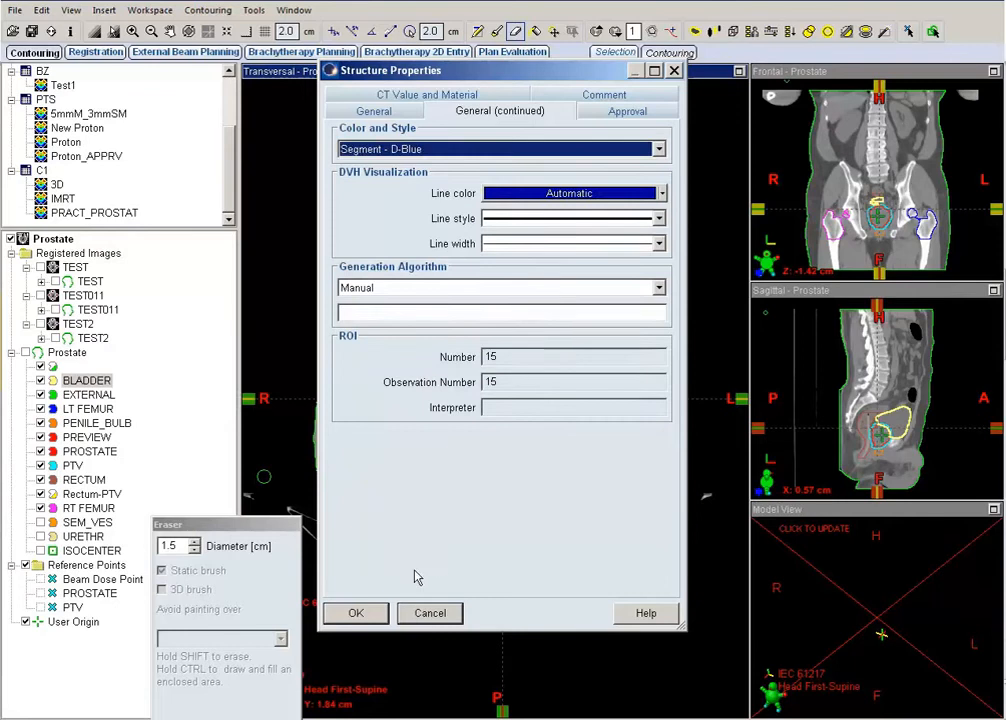
{"action": "left_click", "coordinate": [358, 614]}
Add a new structure to the Prostate set with the ID Bladder Opt and volume type Organ.
{"action": "right_click", "coordinate": [80, 353]}
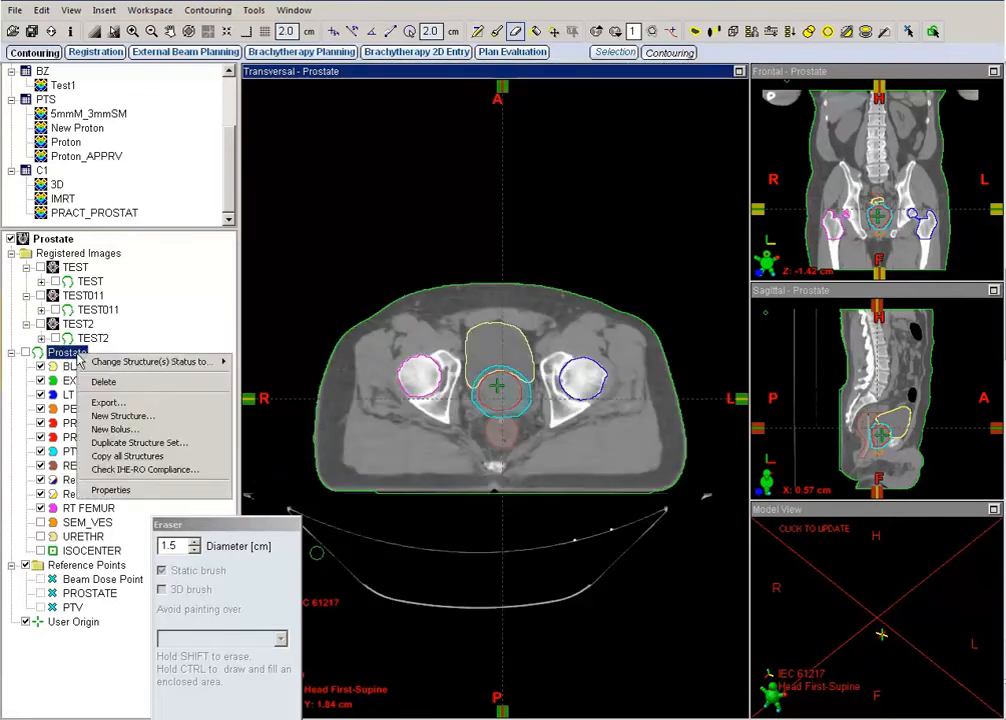
{"action": "left_click", "coordinate": [117, 419]}
{"action": "left_click", "coordinate": [597, 320]}
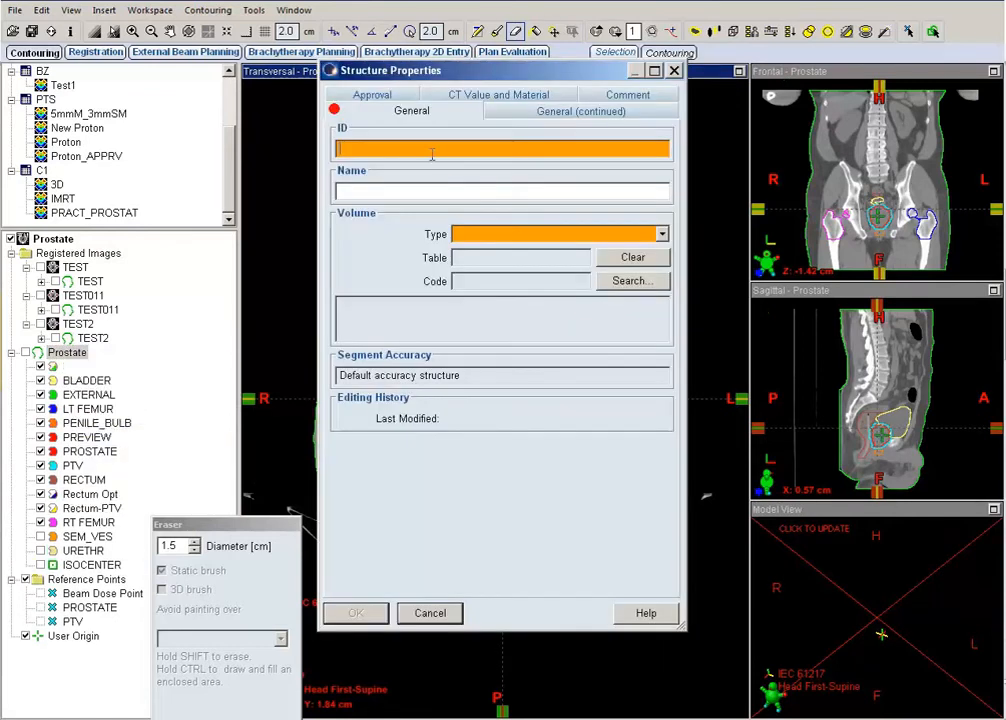
{"action": "type", "text": "Bla"}
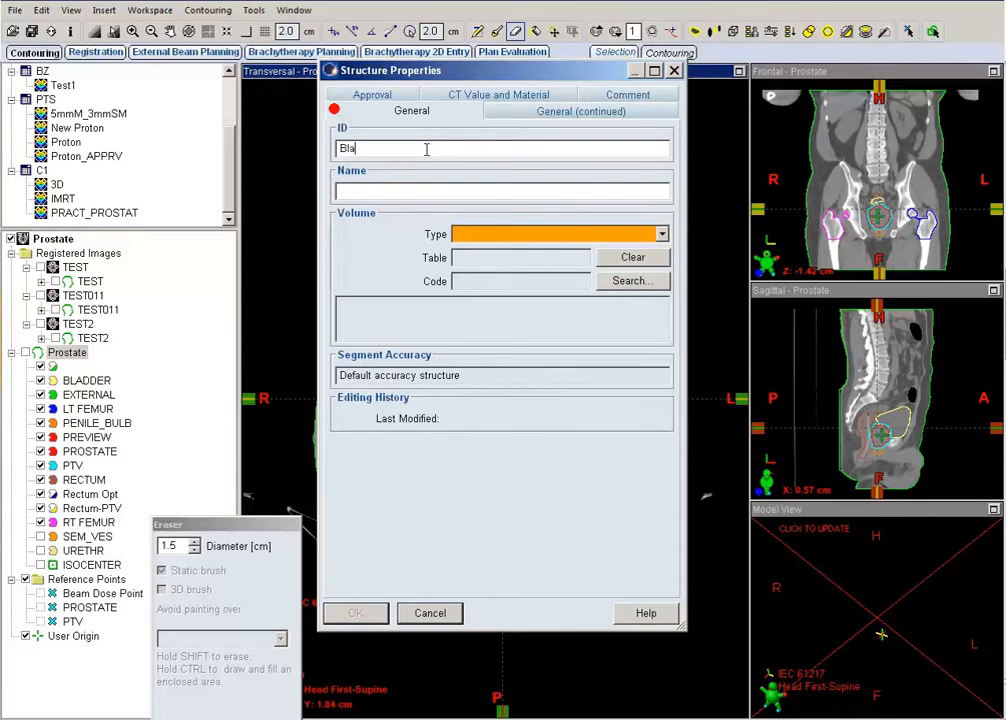
{"action": "type", "text": "dder Opt"}
{"action": "left_click", "coordinate": [661, 236]}
{"action": "left_click", "coordinate": [588, 375]}
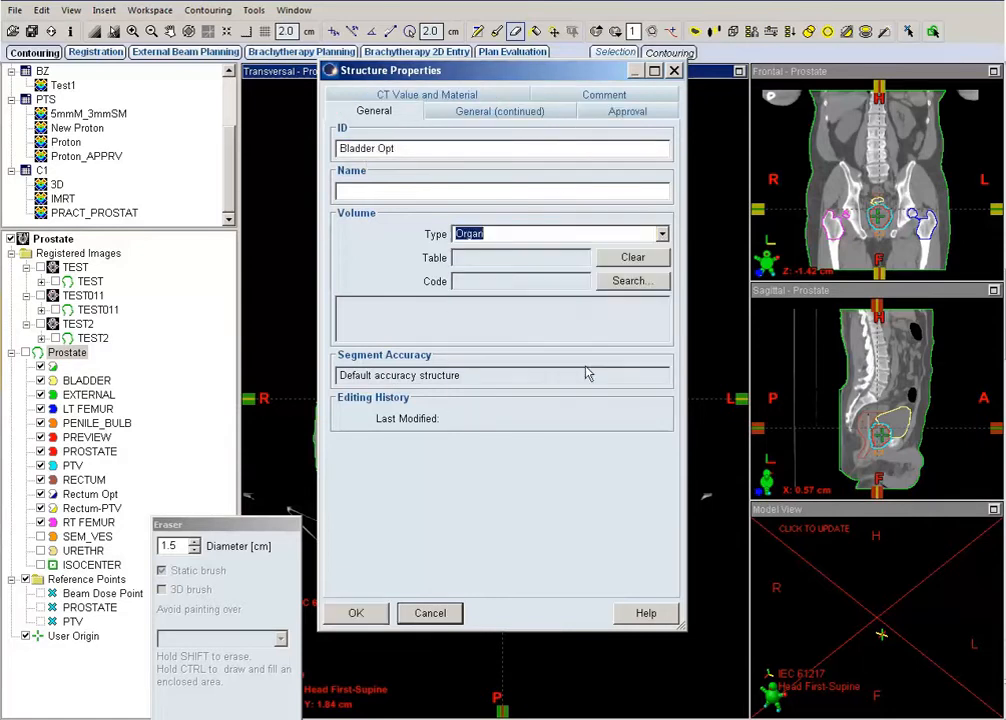
Set the Bladder Opt structure's color and style to Segment - Magent and accept its properties.
{"action": "left_click", "coordinate": [449, 99]}
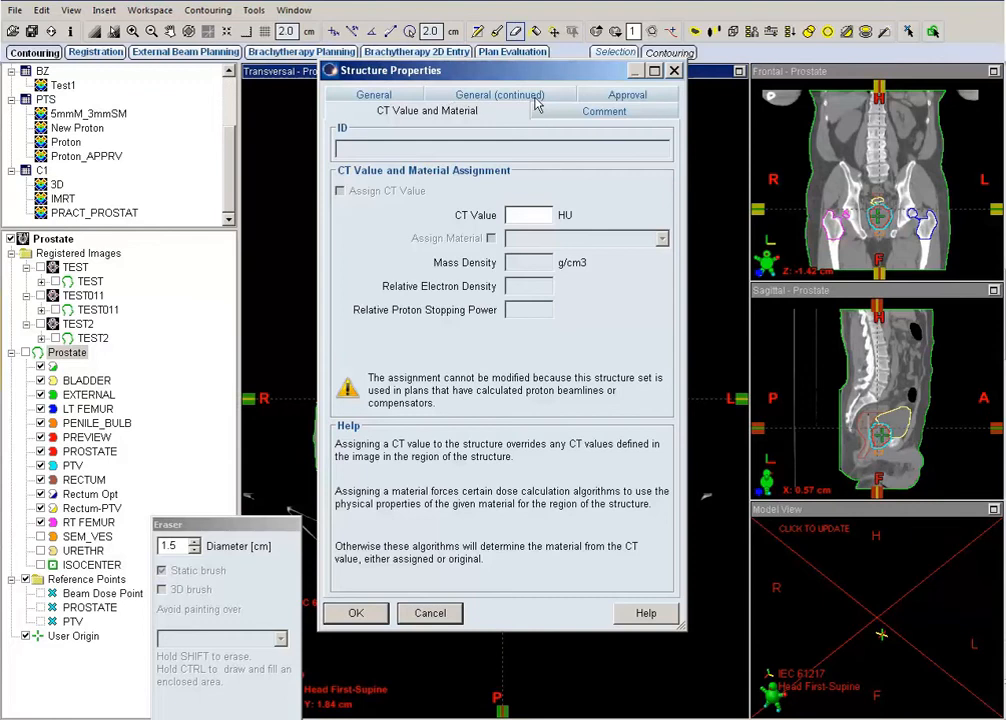
{"action": "left_click", "coordinate": [529, 100]}
{"action": "left_click", "coordinate": [520, 149]}
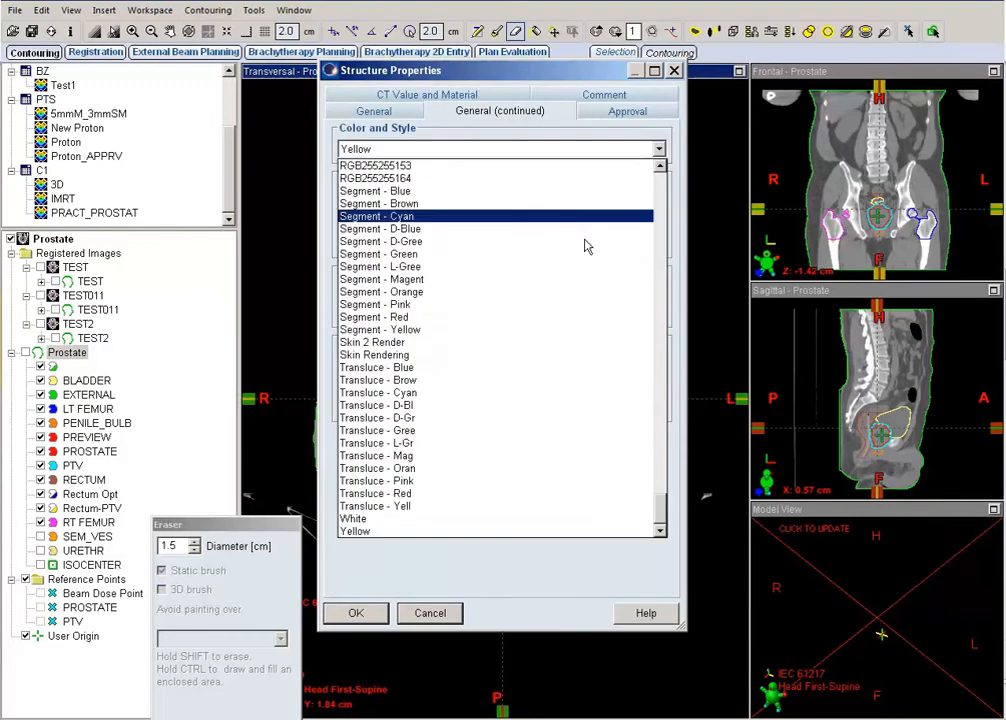
{"action": "left_click", "coordinate": [532, 280]}
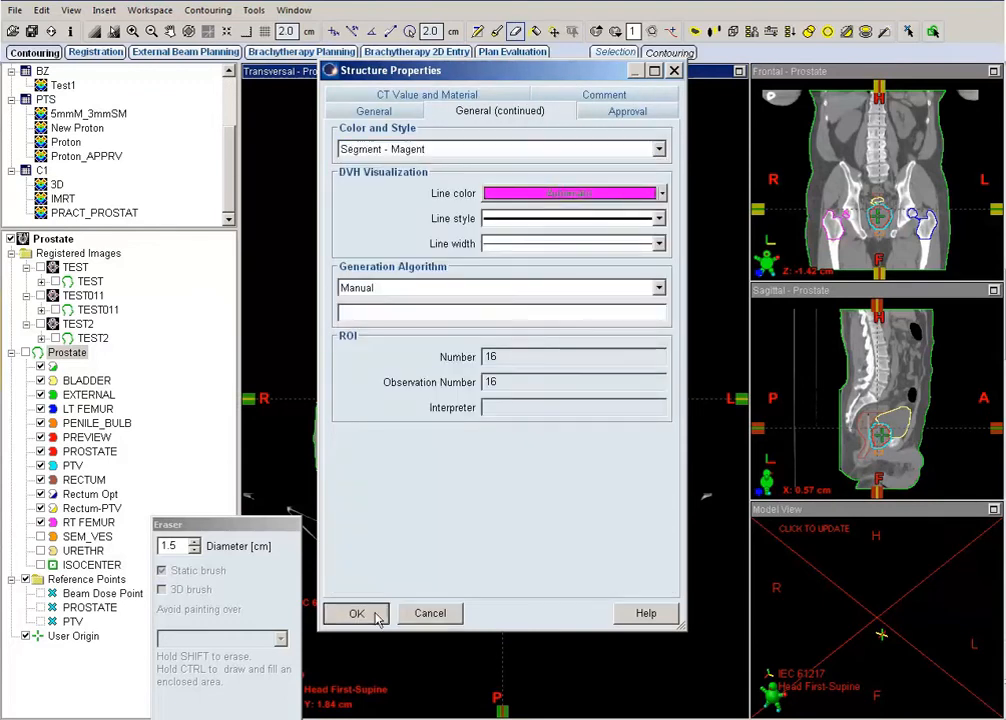
{"action": "left_click", "coordinate": [376, 612]}
Add a new structure to the Prostate set with the ID Bladder-PTV and volume type Organ.
{"action": "right_click", "coordinate": [70, 353]}
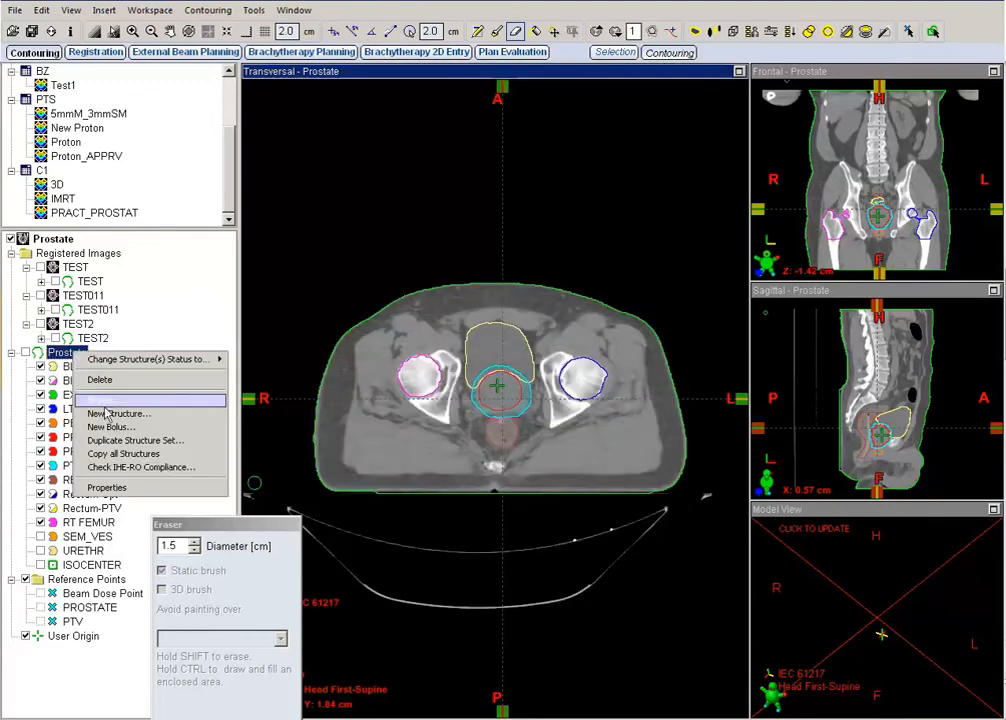
{"action": "left_click", "coordinate": [110, 414]}
{"action": "left_click", "coordinate": [604, 318]}
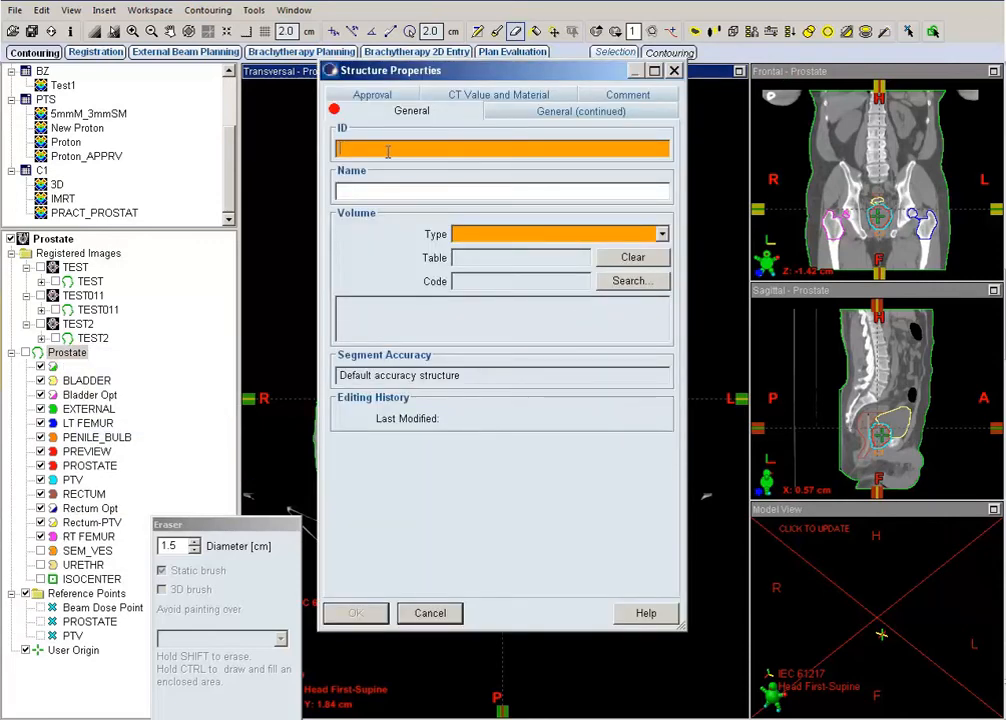
{"action": "type", "text": "Bladder"}
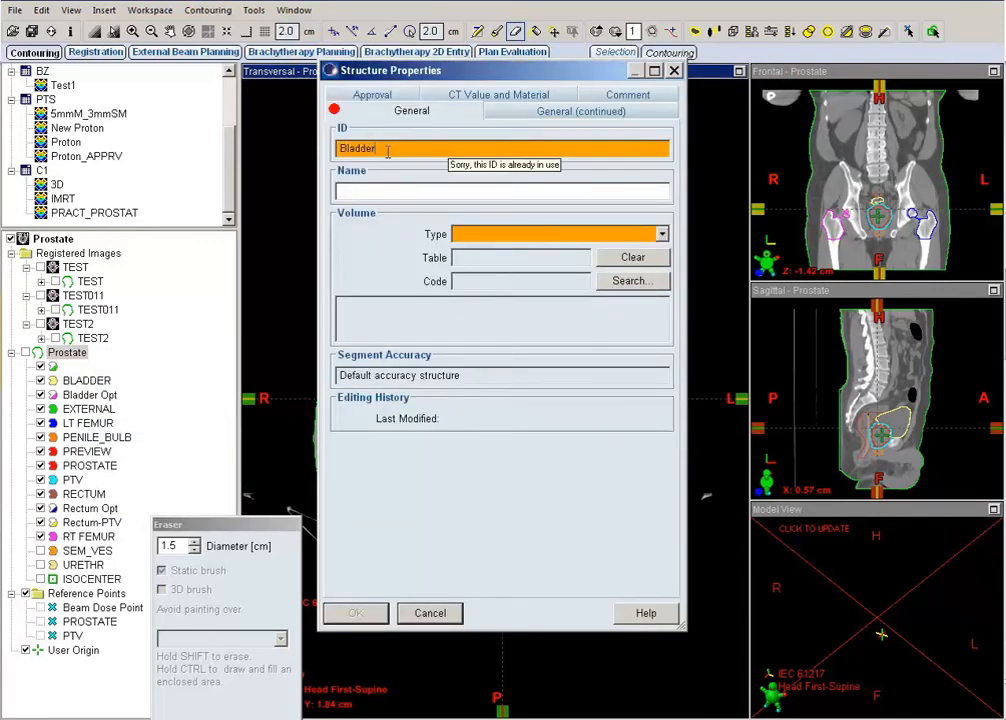
{"action": "type", "text": "-"}
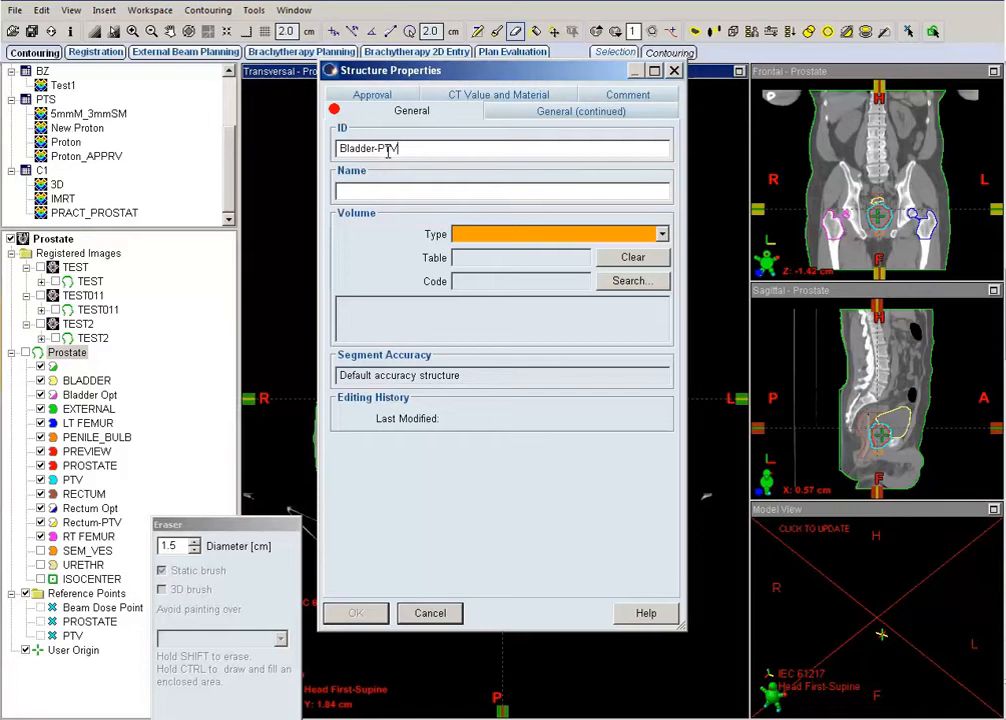
{"action": "type", "text": "PTV"}
{"action": "left_click", "coordinate": [647, 234]}
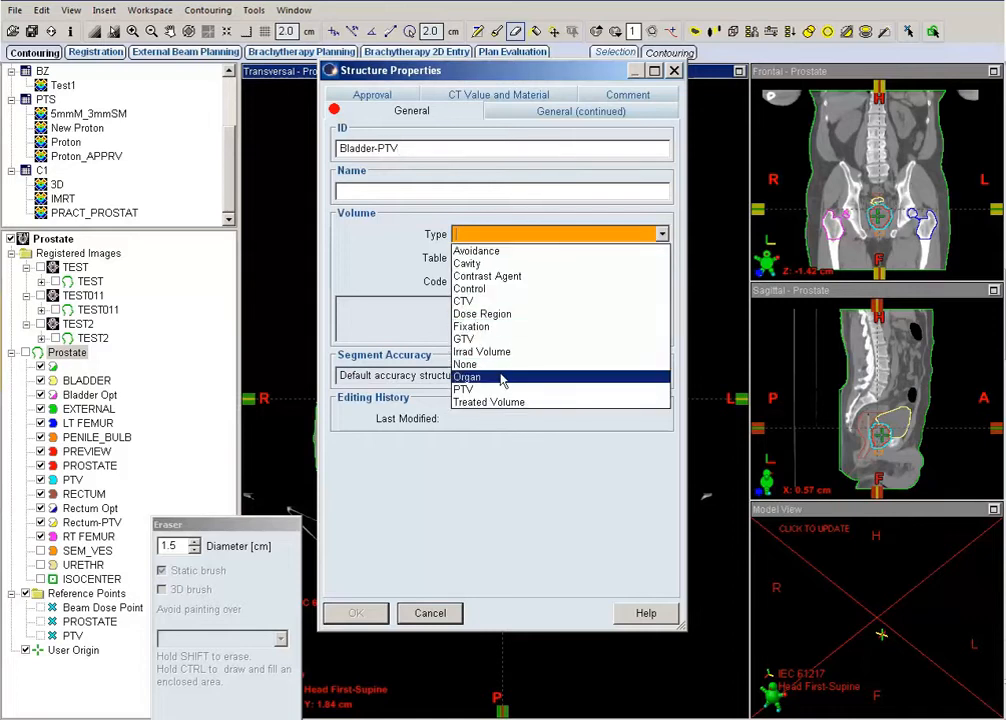
{"action": "left_click", "coordinate": [505, 378]}
Set the Bladder-PTV structure's color and style to Segment - L-Gree and accept its properties.
{"action": "left_click", "coordinate": [495, 115]}
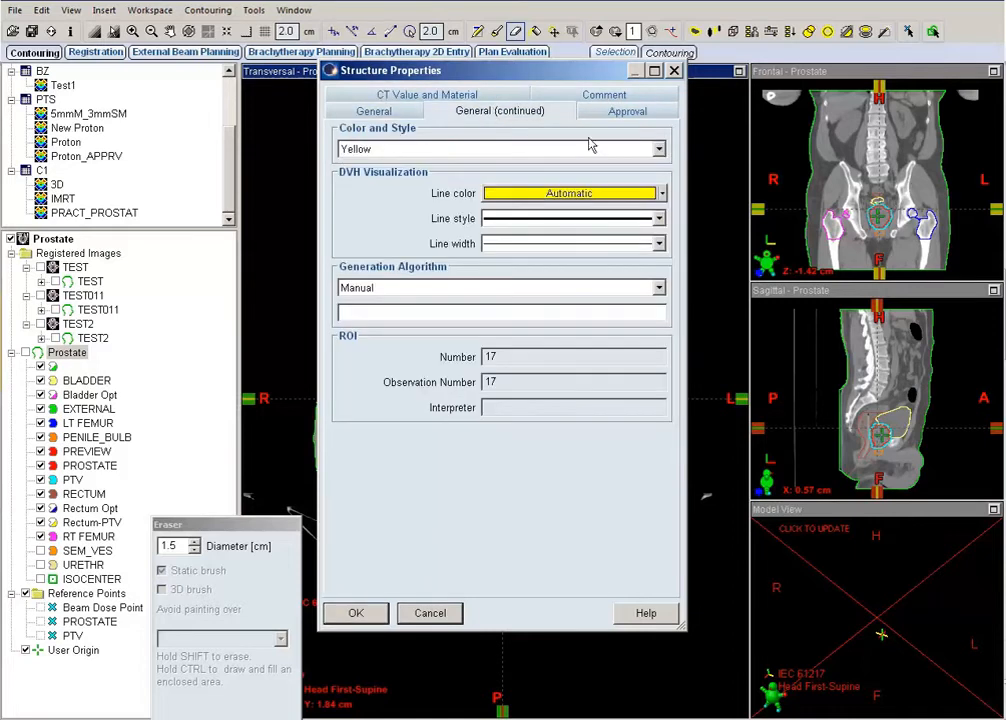
{"action": "left_click", "coordinate": [560, 148]}
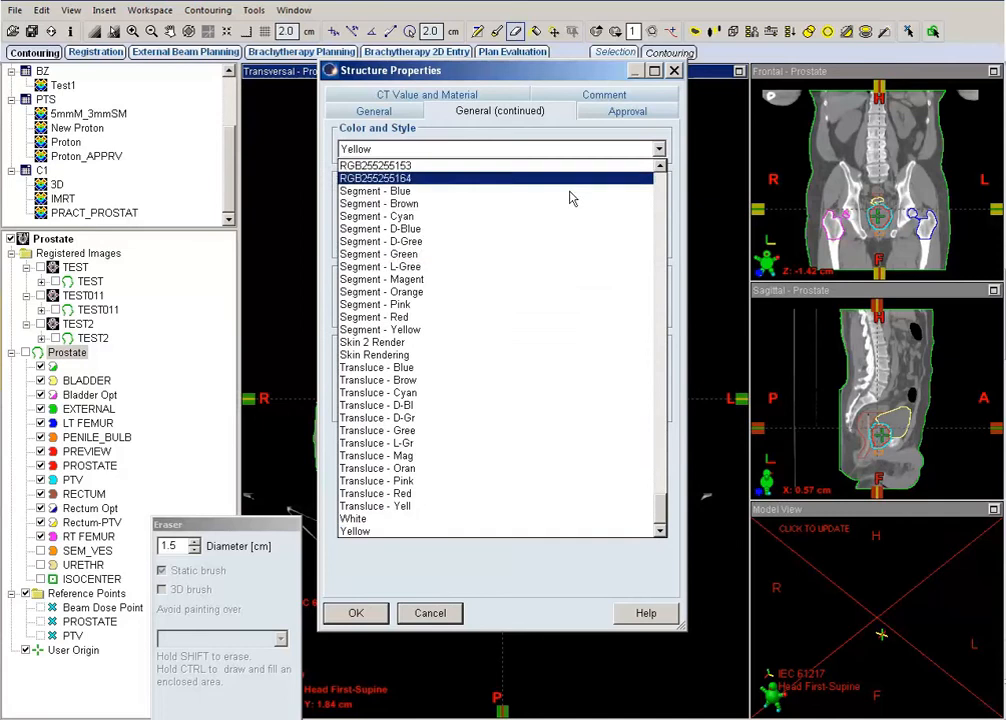
{"action": "left_click", "coordinate": [532, 270]}
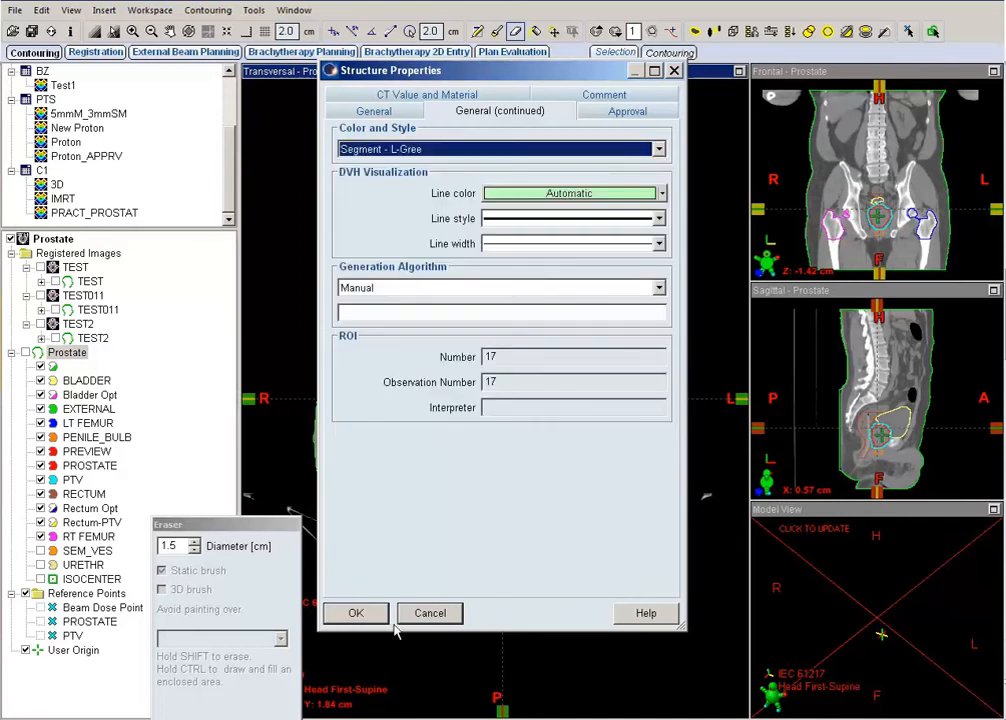
{"action": "left_click", "coordinate": [356, 613]}
Create a new structure in the Prostate set with the ID PTV+1CM and volume type Organ.
{"action": "right_click", "coordinate": [70, 356]}
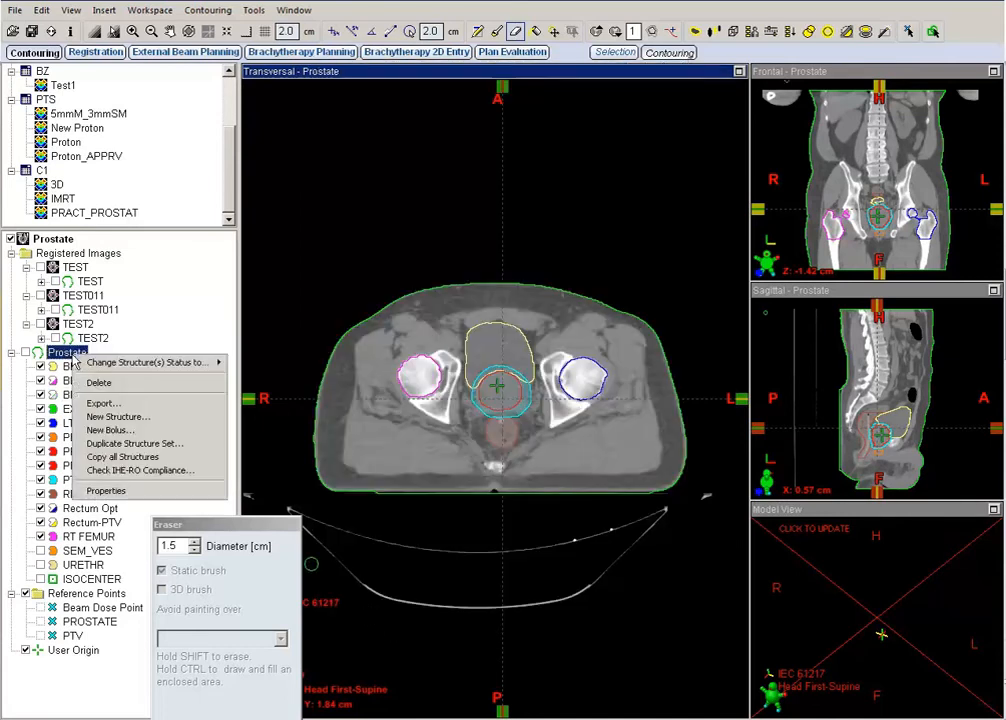
{"action": "left_click", "coordinate": [146, 417]}
{"action": "left_click", "coordinate": [604, 317]}
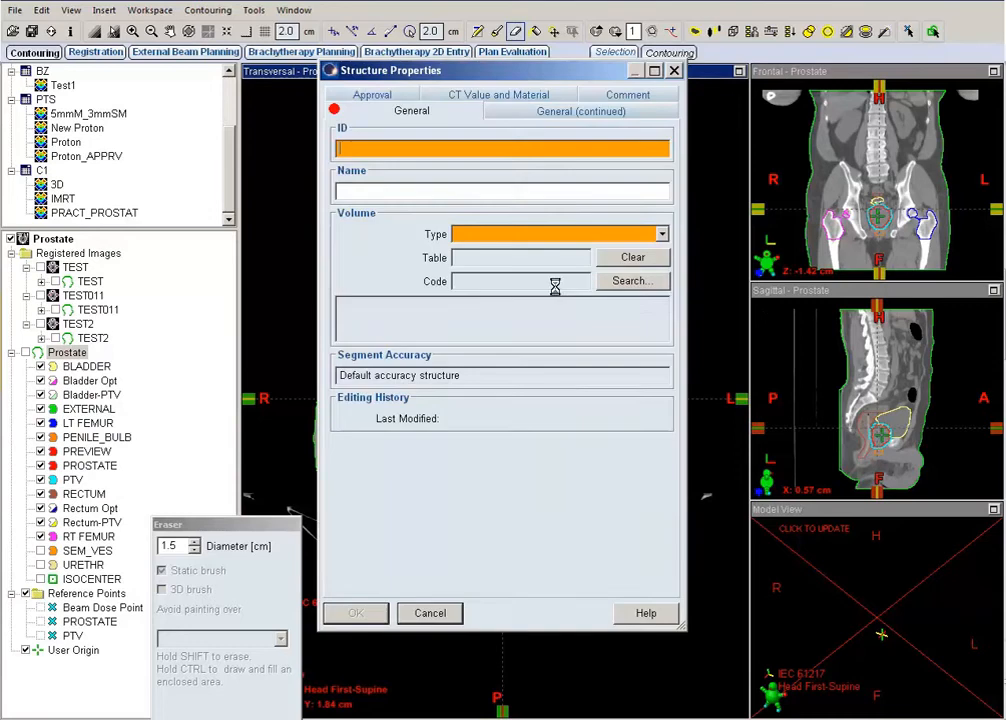
{"action": "type", "text": "PTV+1CM"}
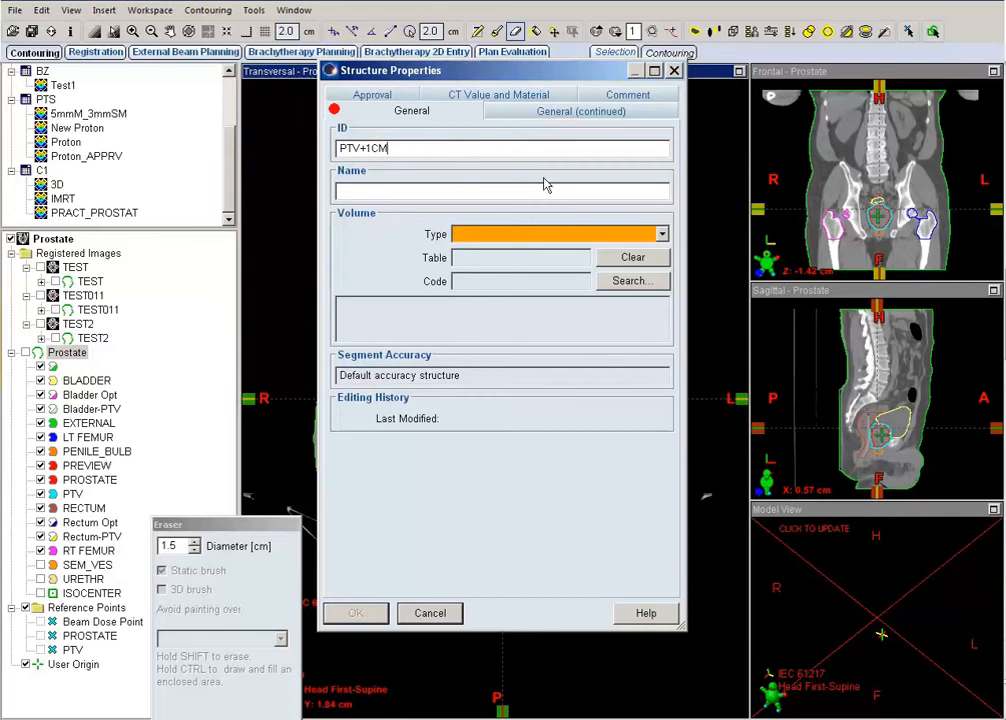
{"action": "left_click", "coordinate": [660, 236]}
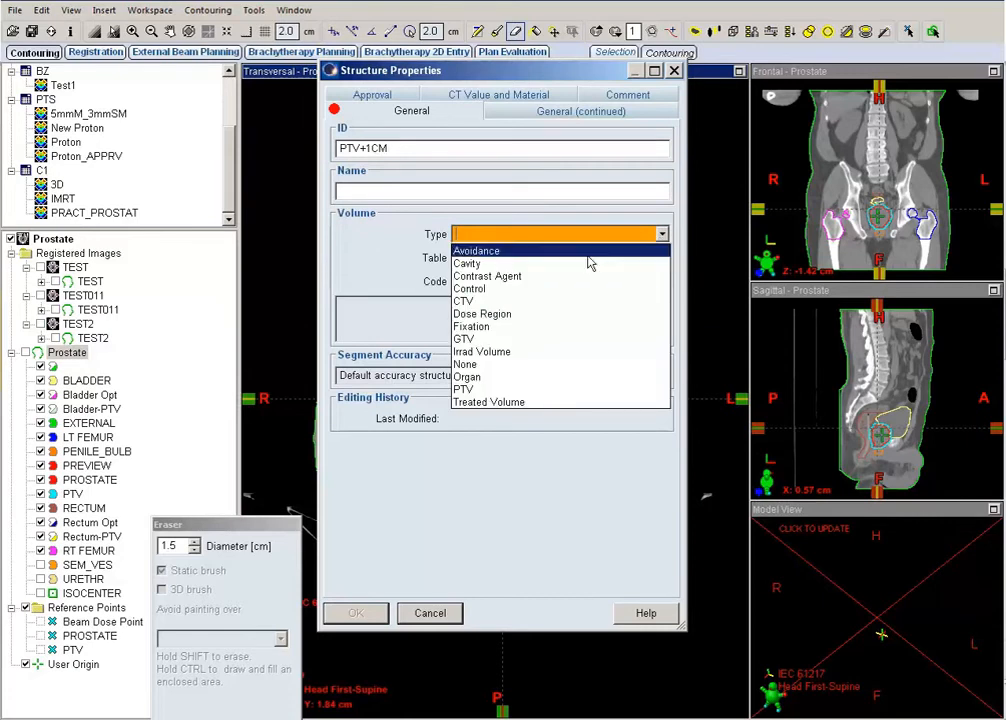
{"action": "left_click", "coordinate": [542, 377]}
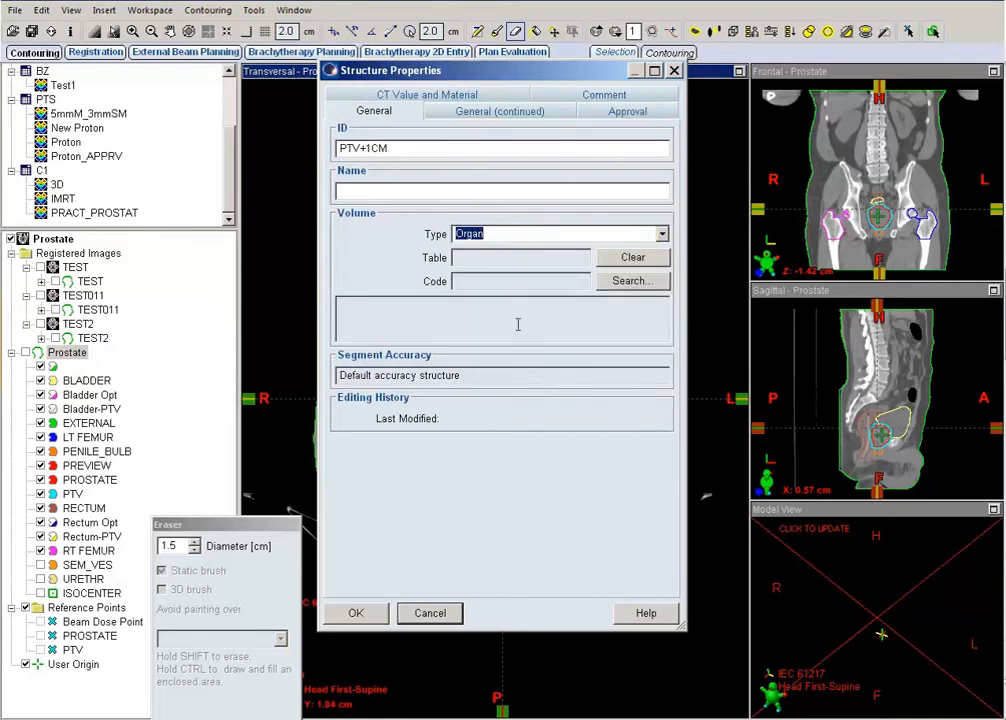
{"action": "left_click", "coordinate": [357, 612]}
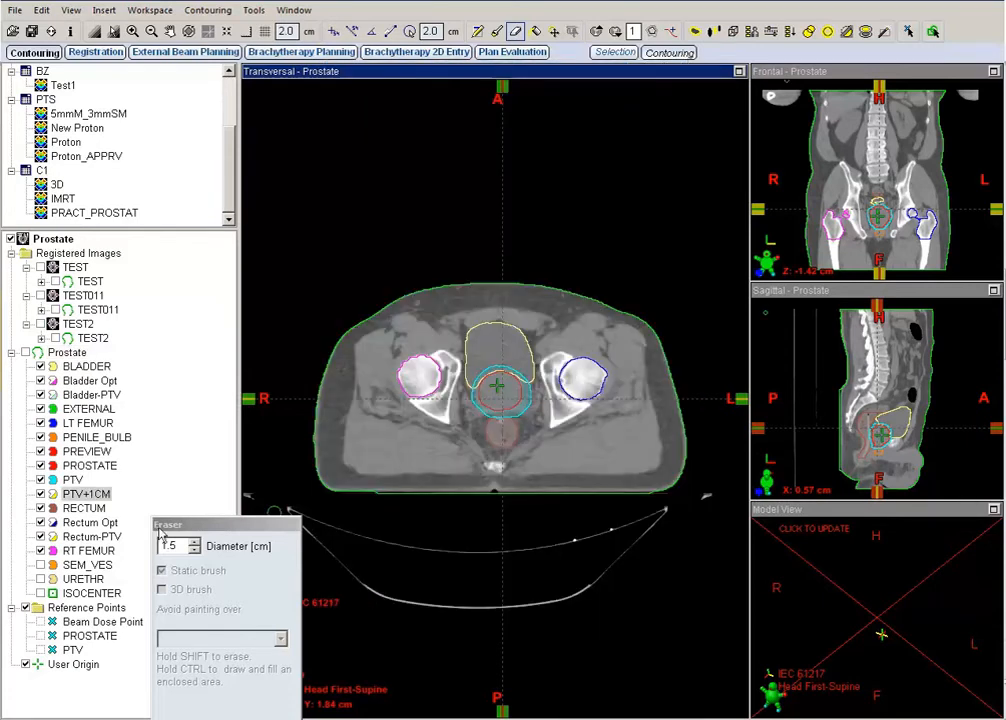
Generate the PTV+1CM contour as a symmetrical outer margin of 1.0 cm around the PTV.
{"action": "left_click", "coordinate": [696, 31]}
{"action": "left_click", "coordinate": [324, 243]}
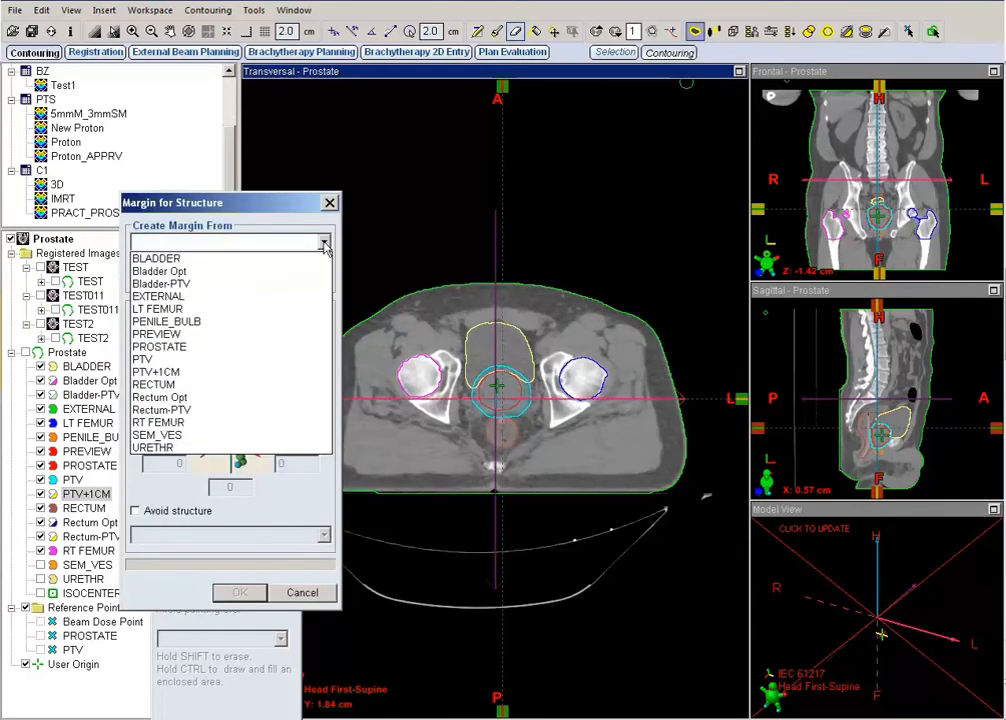
{"action": "left_click", "coordinate": [258, 359]}
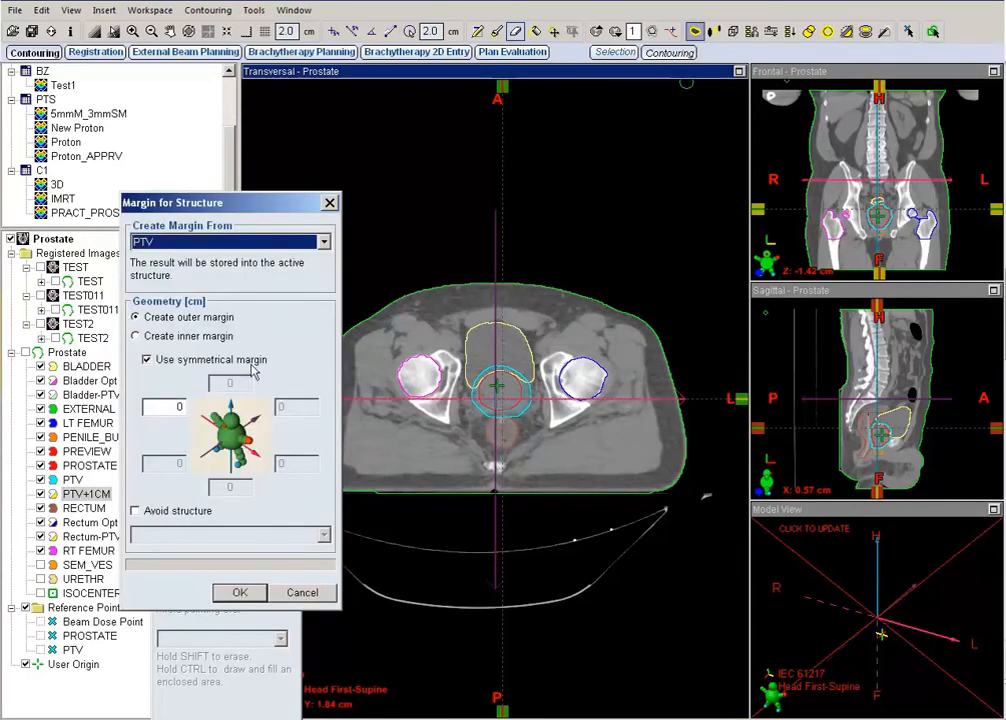
{"action": "left_click", "coordinate": [178, 407]}
{"action": "type", "text": "1."}
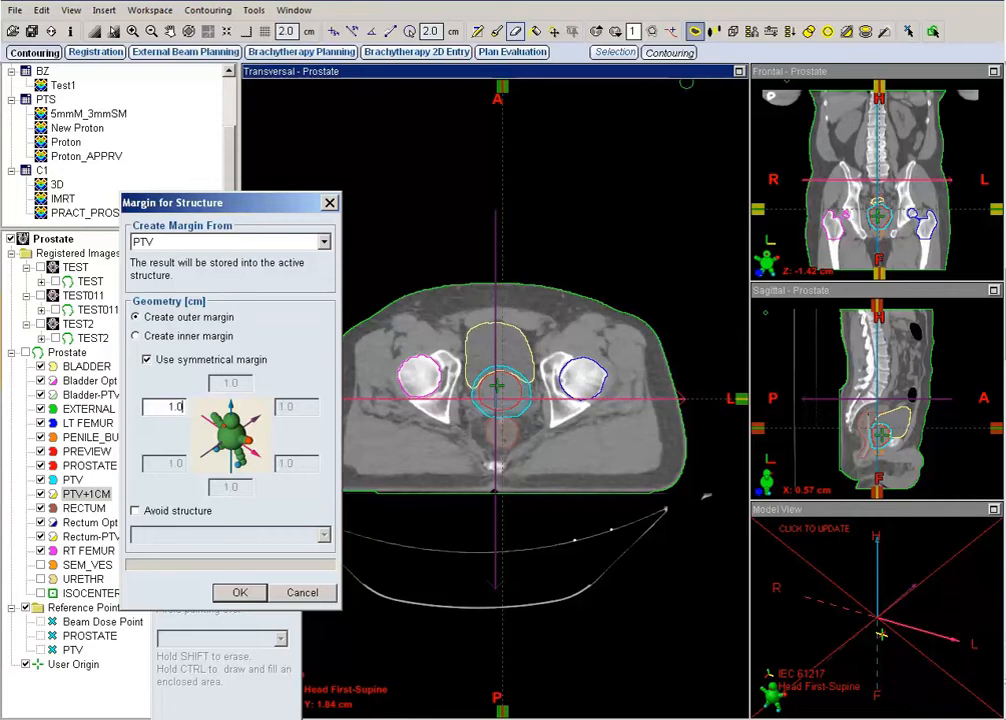
{"action": "left_click", "coordinate": [232, 594]}
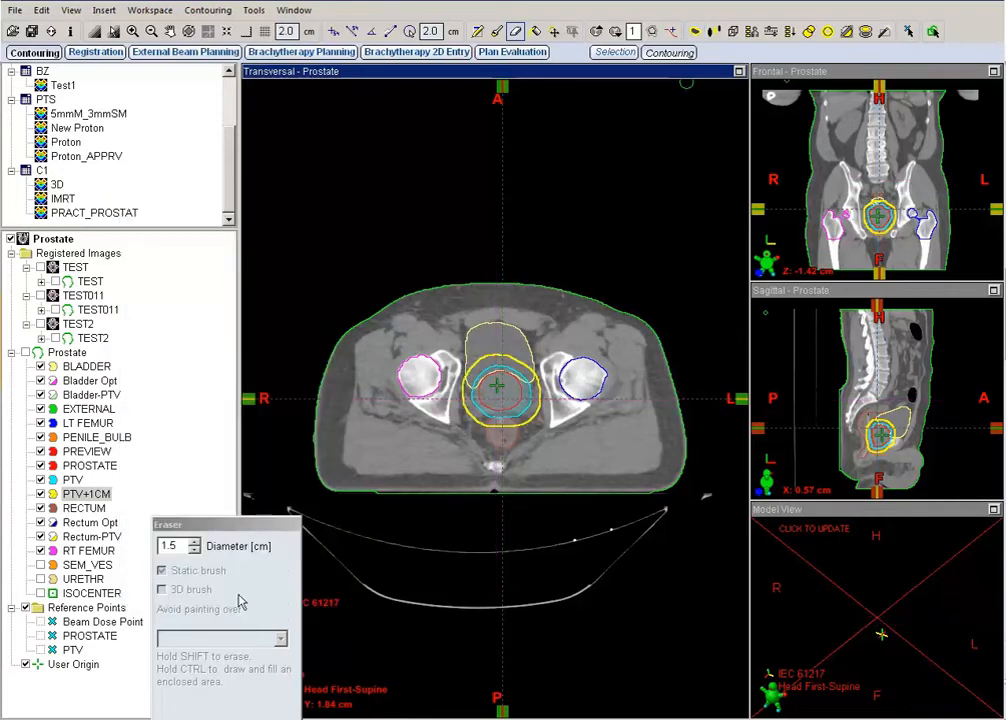
Generate the Bladder Opt contour with Boolean Operators by subtracting PTV+1CM from BLADDER.
{"action": "left_click", "coordinate": [91, 383]}
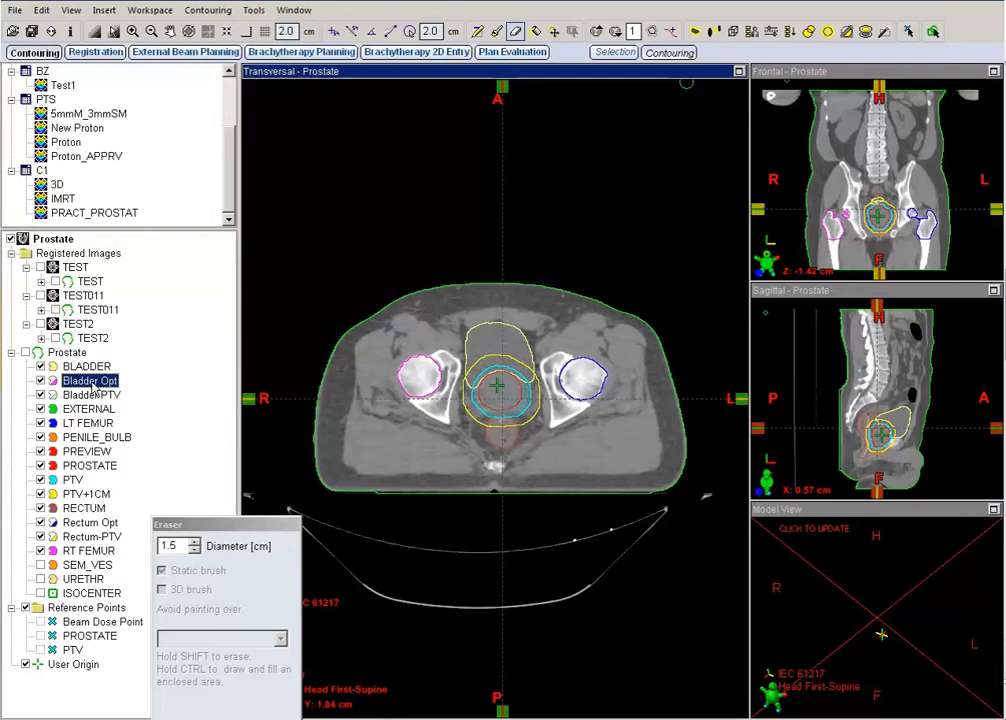
{"action": "right_click", "coordinate": [96, 386]}
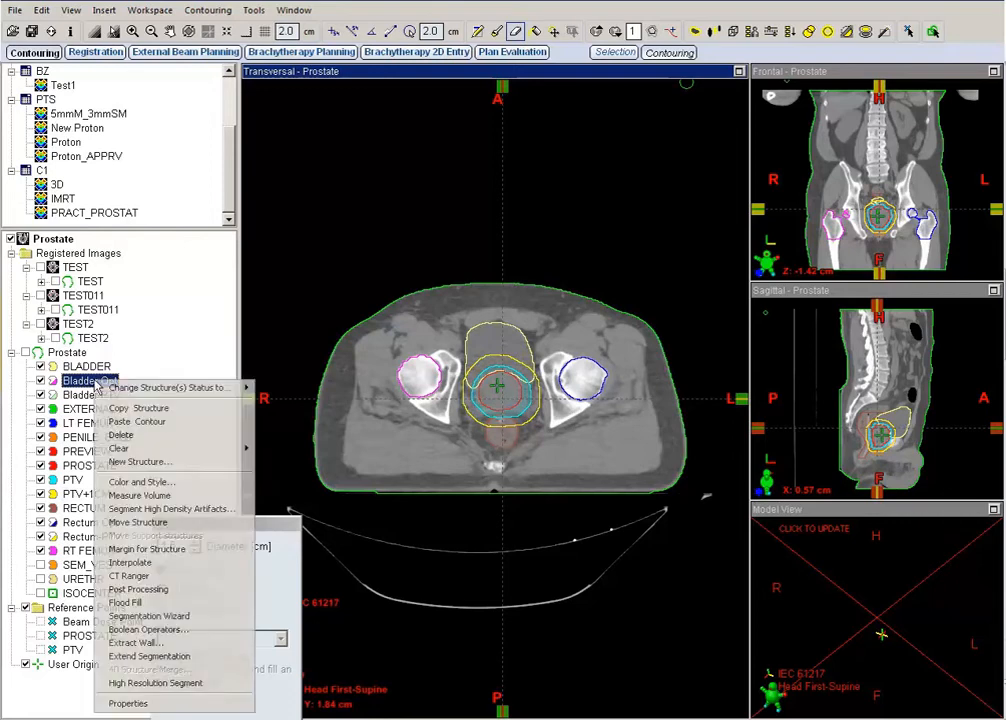
{"action": "left_click", "coordinate": [147, 631]}
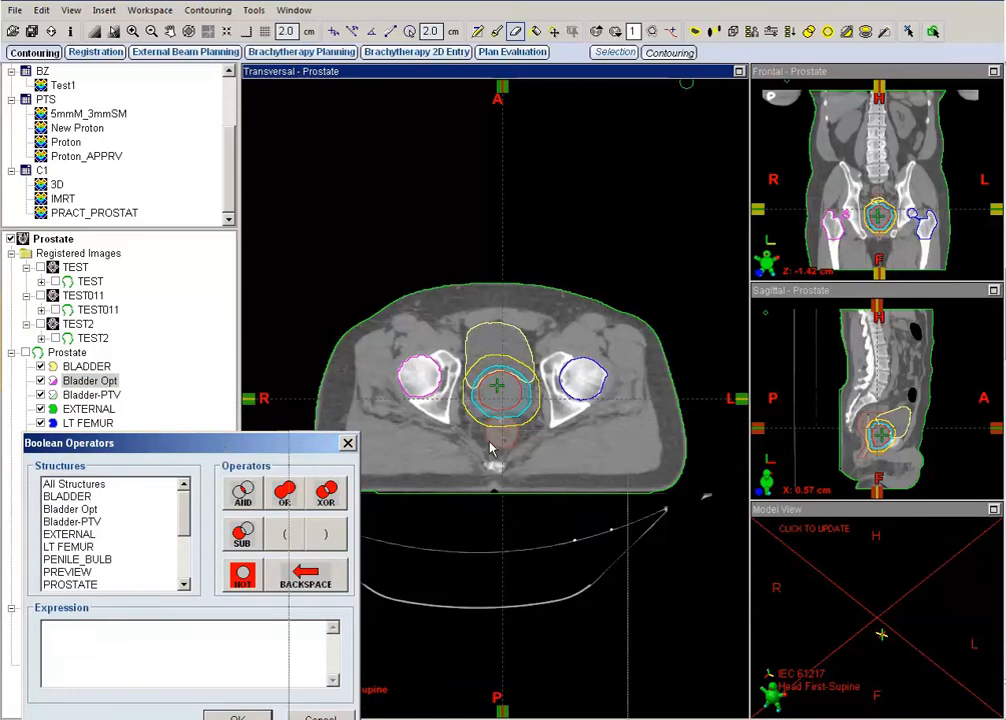
{"action": "double_click", "coordinate": [655, 261]}
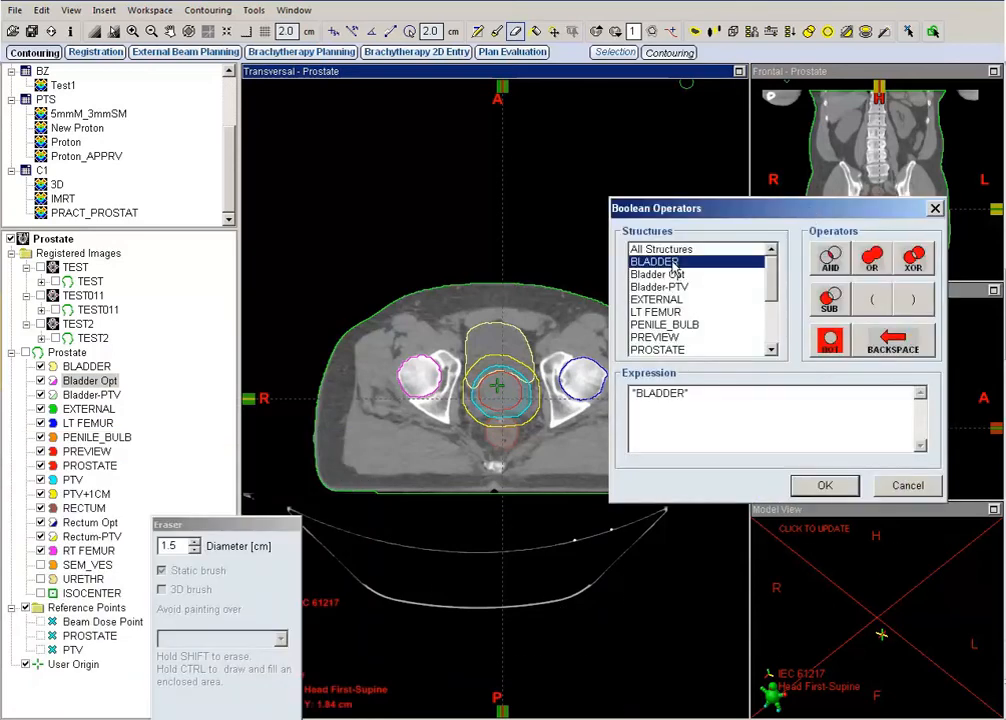
{"action": "left_click", "coordinate": [829, 300]}
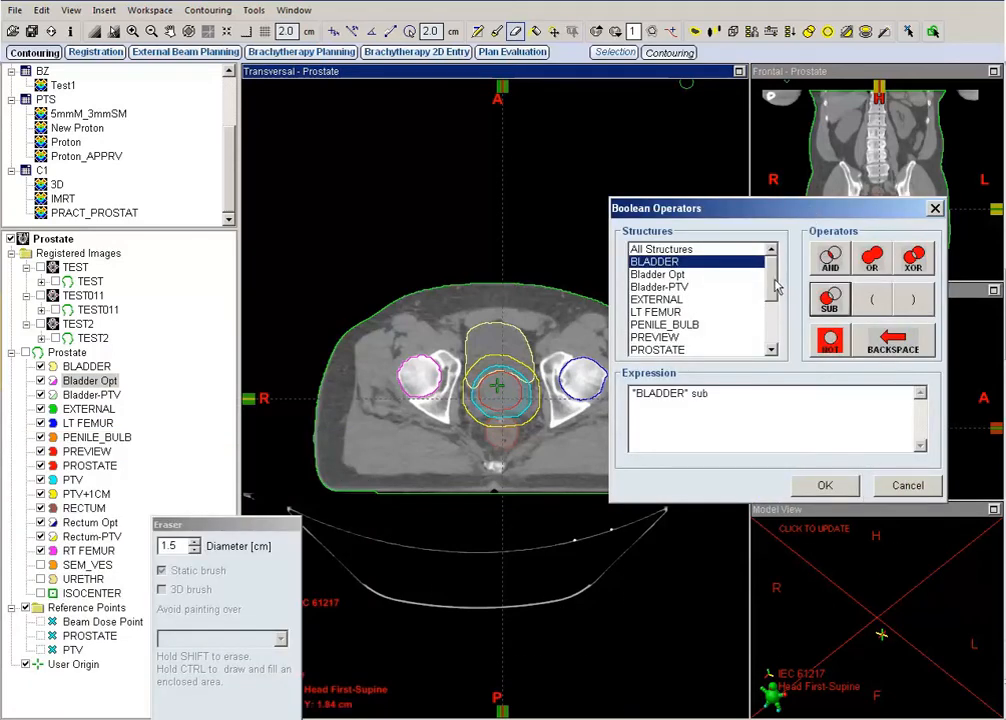
{"action": "left_click_drag", "start_coordinate": [771, 290], "coordinate": [770, 342]}
{"action": "double_click", "coordinate": [676, 275]}
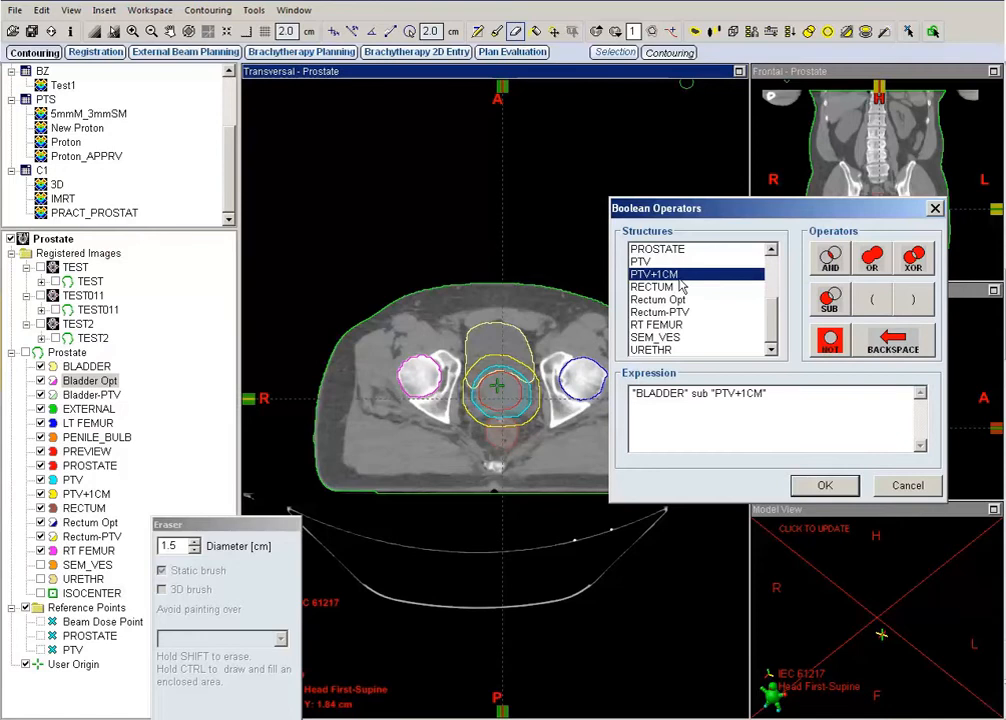
{"action": "left_click", "coordinate": [821, 485]}
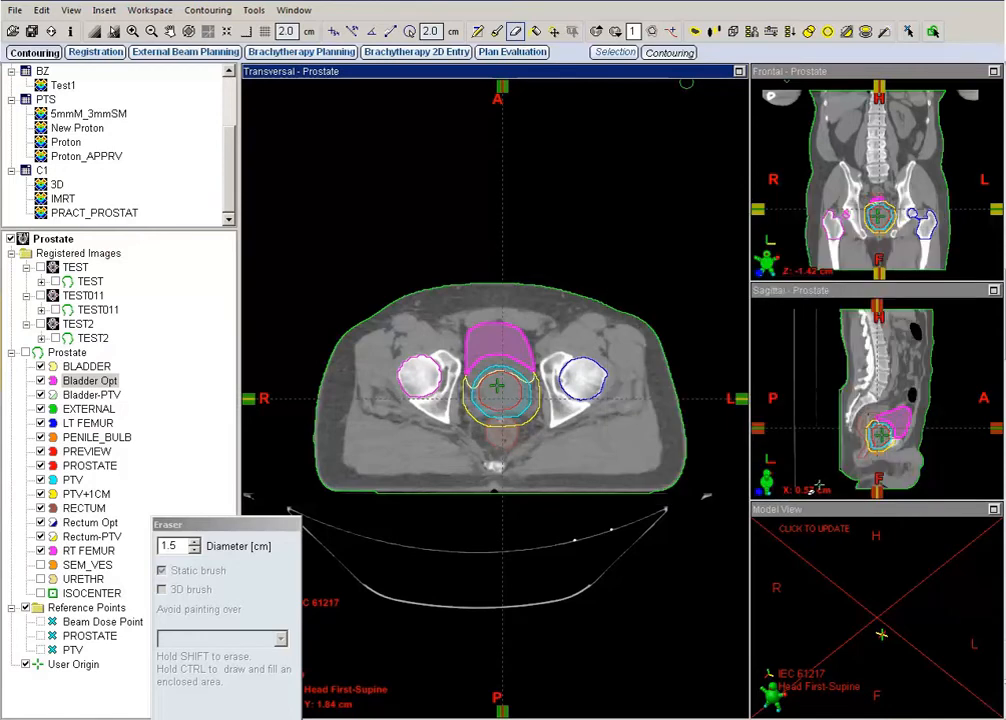
Generate the Bladder-PTV contour with Boolean Operators by subtracting PTV from BLADDER.
{"action": "right_click", "coordinate": [115, 396]}
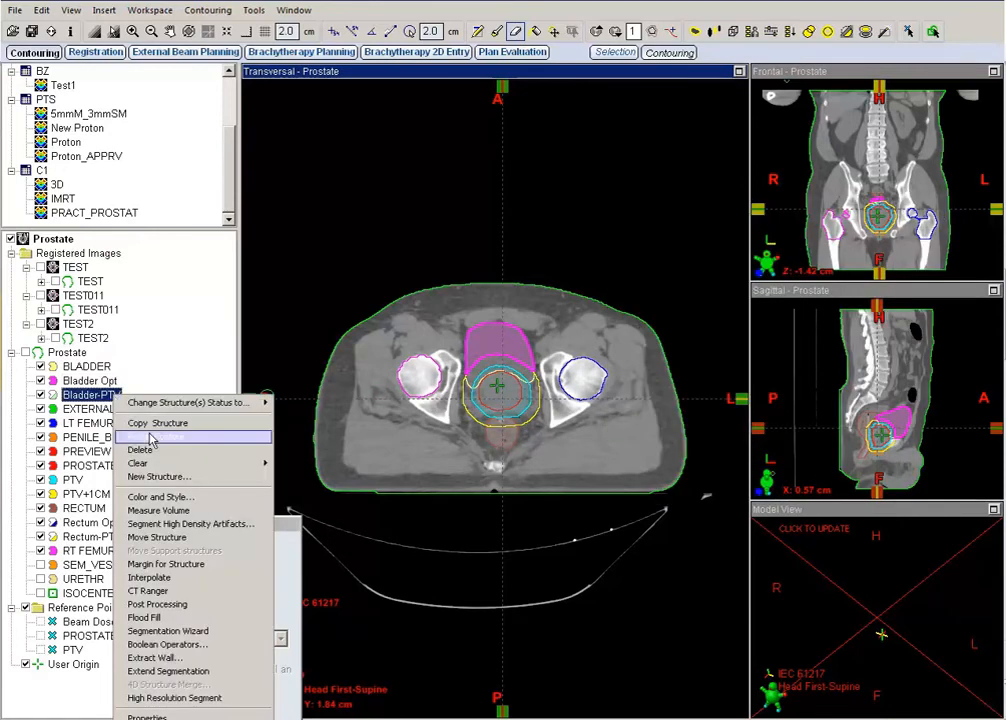
{"action": "left_click", "coordinate": [181, 647]}
{"action": "double_click", "coordinate": [660, 261]}
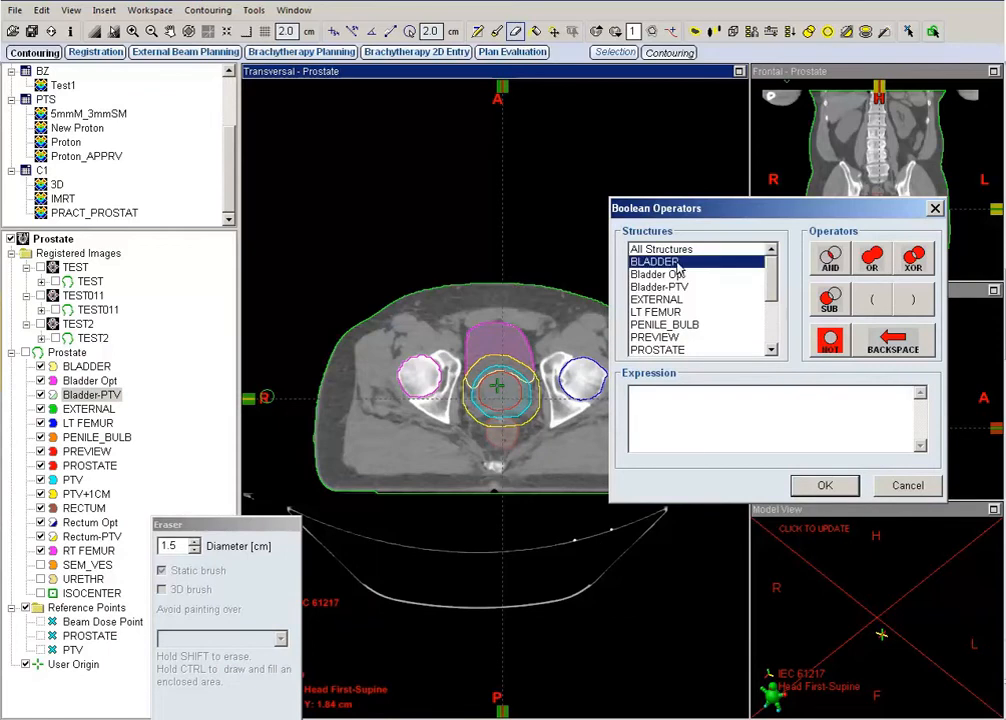
{"action": "left_click", "coordinate": [828, 300]}
{"action": "scroll", "coordinate": [773, 297], "scroll_direction": "down", "scroll_amount": 1}
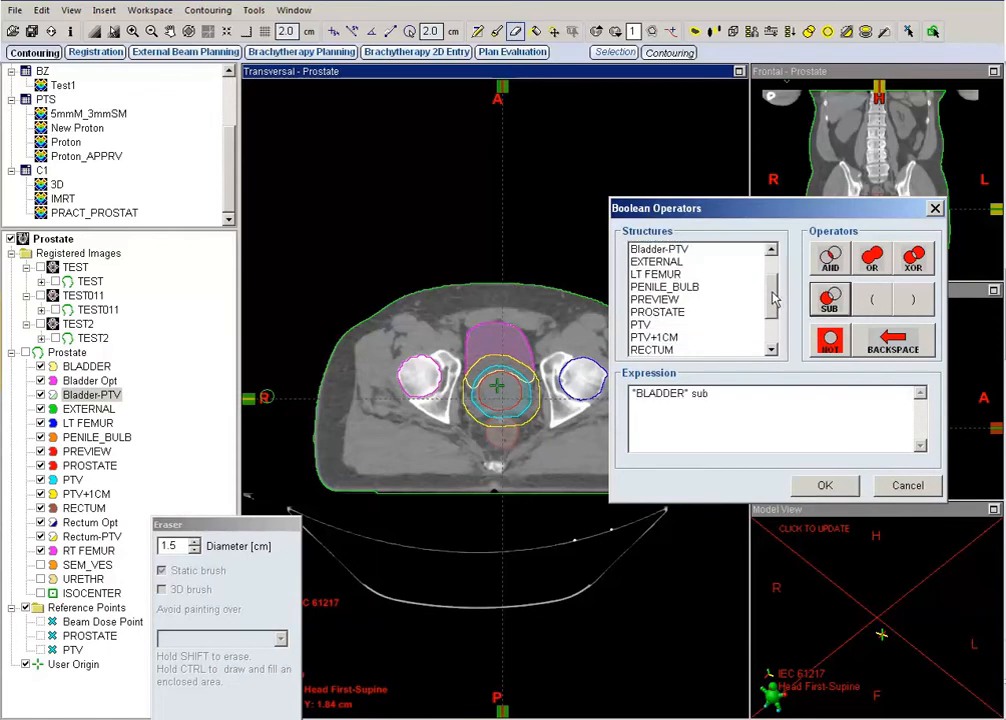
{"action": "scroll", "coordinate": [773, 297], "scroll_direction": "down", "scroll_amount": 1}
{"action": "double_click", "coordinate": [718, 313]}
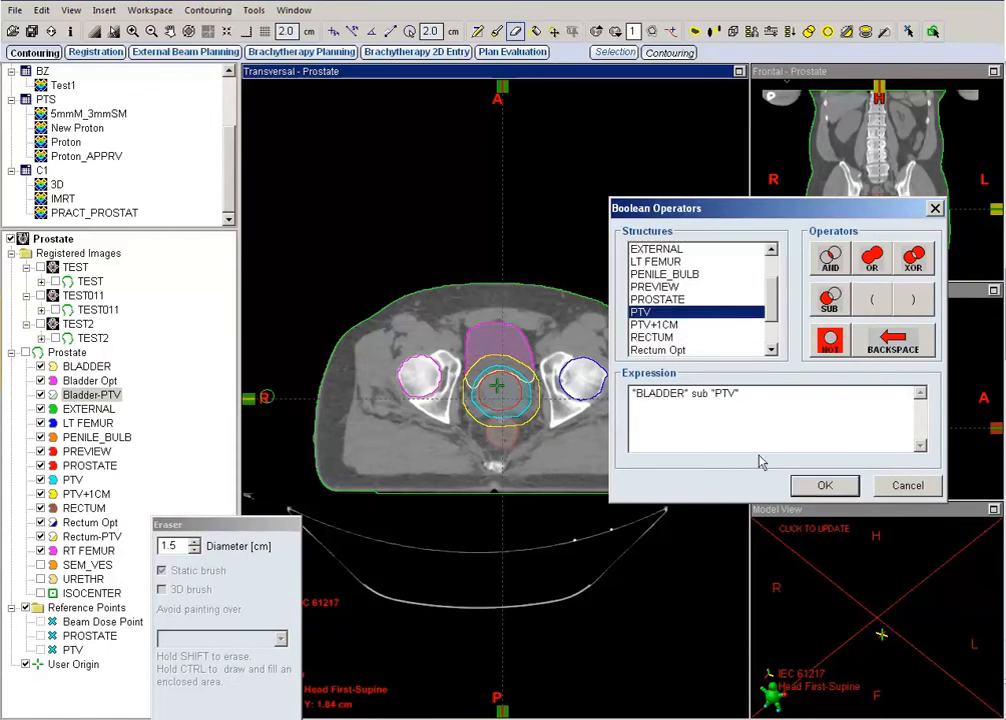
{"action": "left_click", "coordinate": [802, 483]}
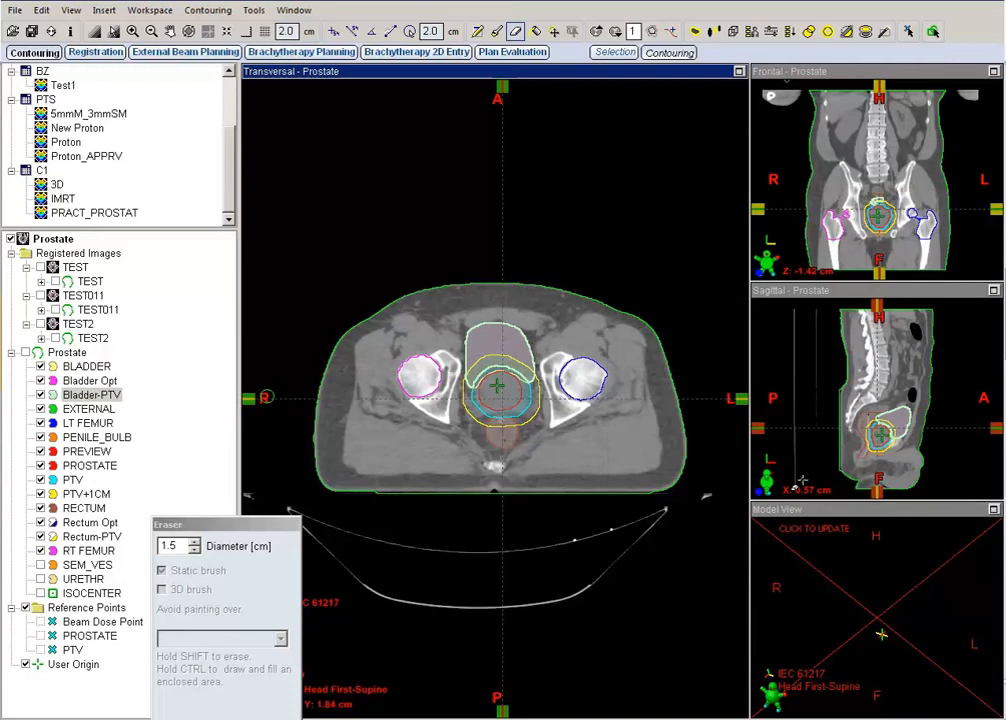
Generate the Rectum Opt contour with Boolean Operators by subtracting PTV+1CM from RECTUM.
{"action": "left_click", "coordinate": [89, 522]}
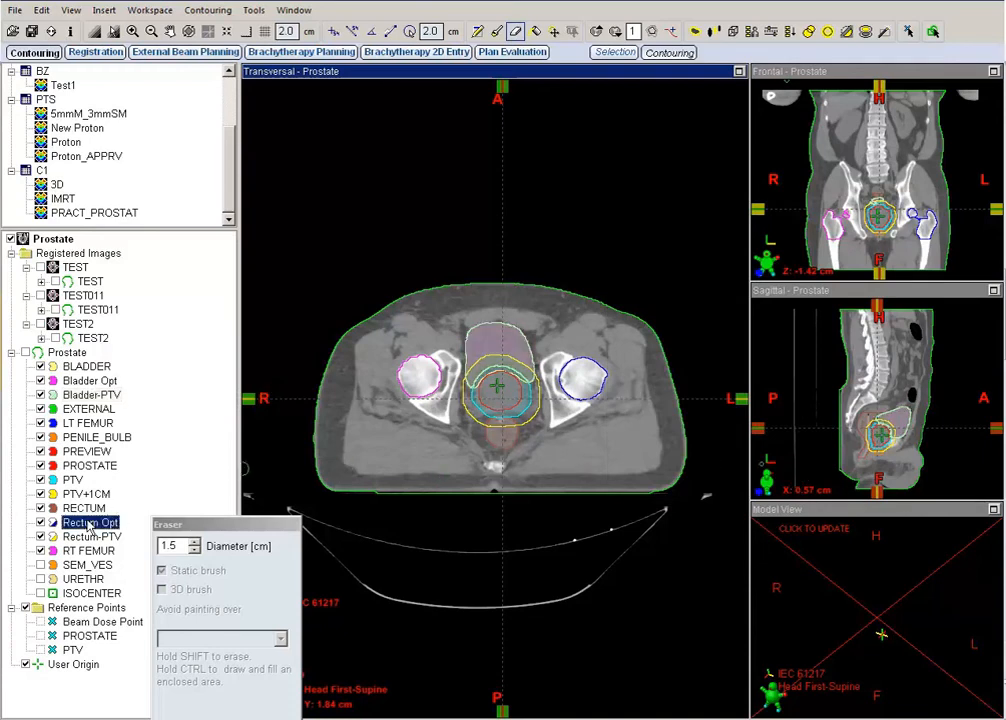
{"action": "right_click", "coordinate": [89, 526]}
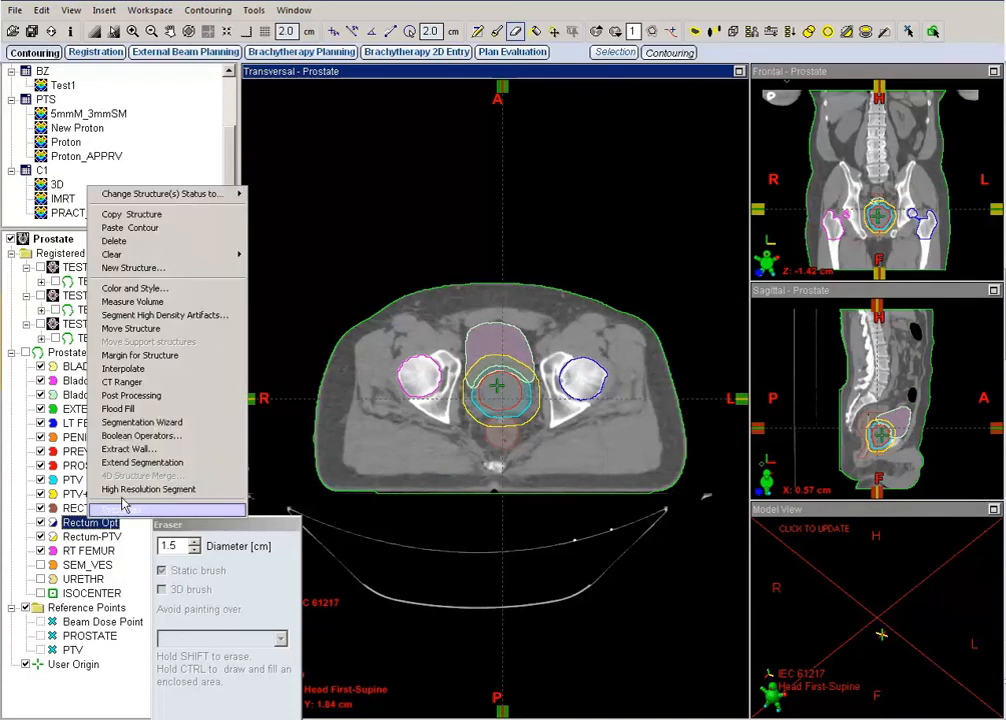
{"action": "left_click", "coordinate": [153, 437]}
{"action": "left_click_drag", "start_coordinate": [768, 280], "coordinate": [768, 327]}
{"action": "double_click", "coordinate": [668, 288]}
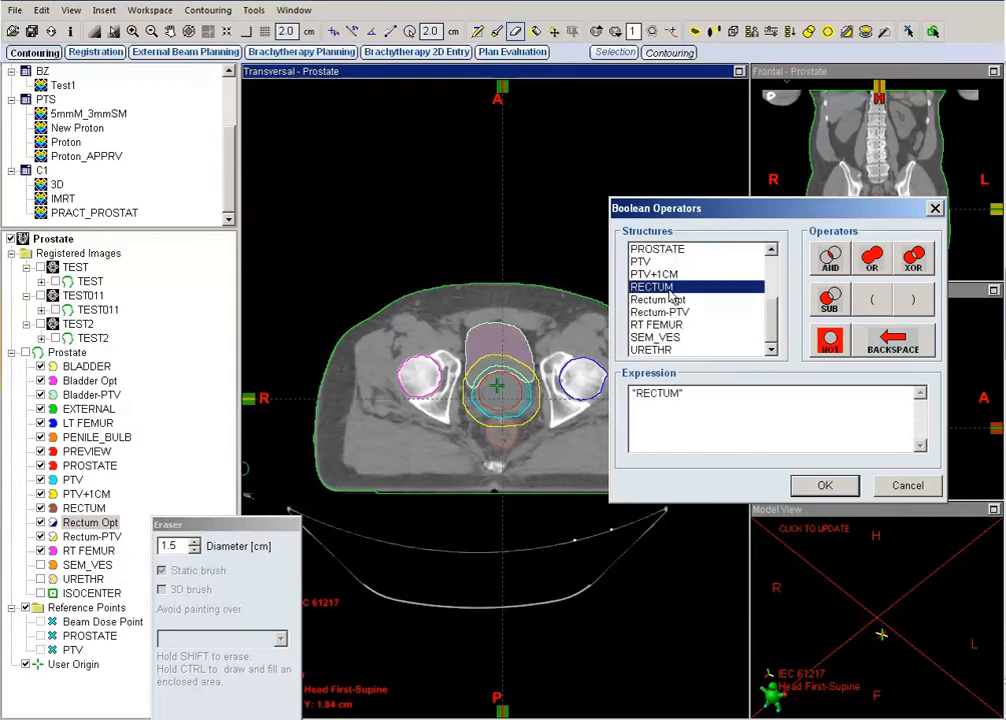
{"action": "left_click", "coordinate": [830, 300]}
{"action": "double_click", "coordinate": [680, 276]}
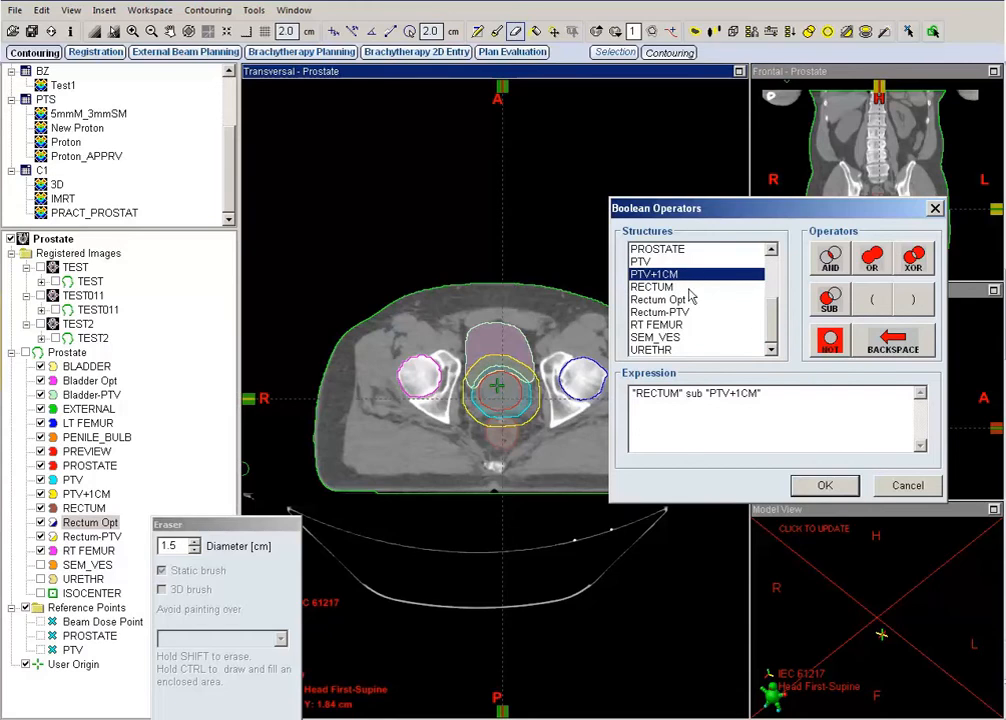
{"action": "left_click", "coordinate": [818, 486]}
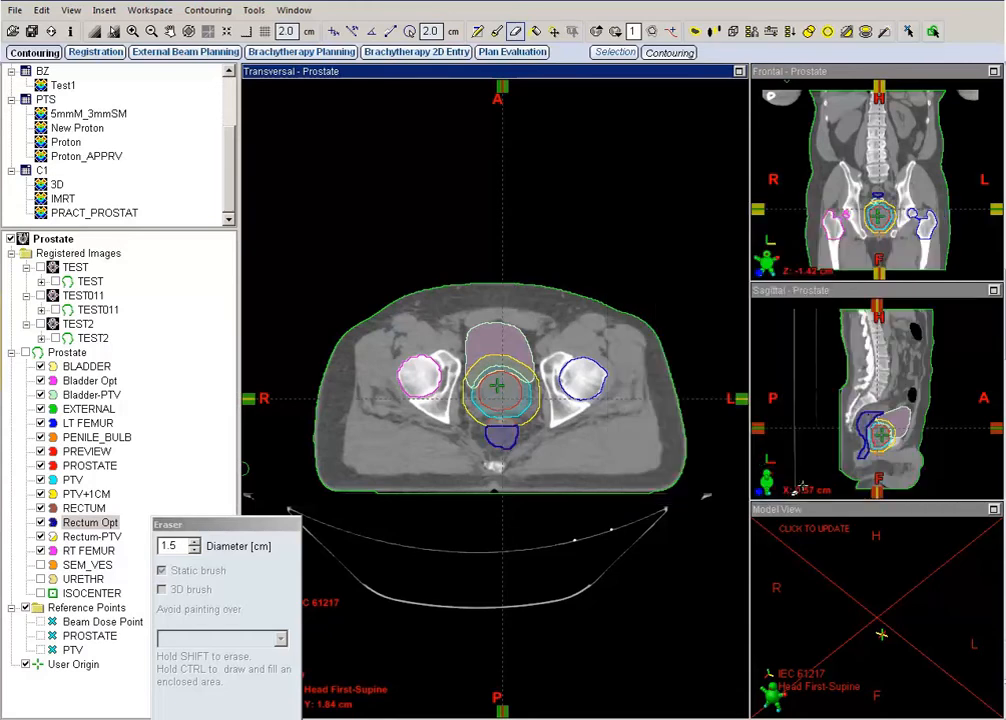
Generate the Rectum-PTV contour with Boolean Operators by subtracting PTV from RECTUM.
{"action": "left_click", "coordinate": [106, 539]}
{"action": "right_click", "coordinate": [106, 539]}
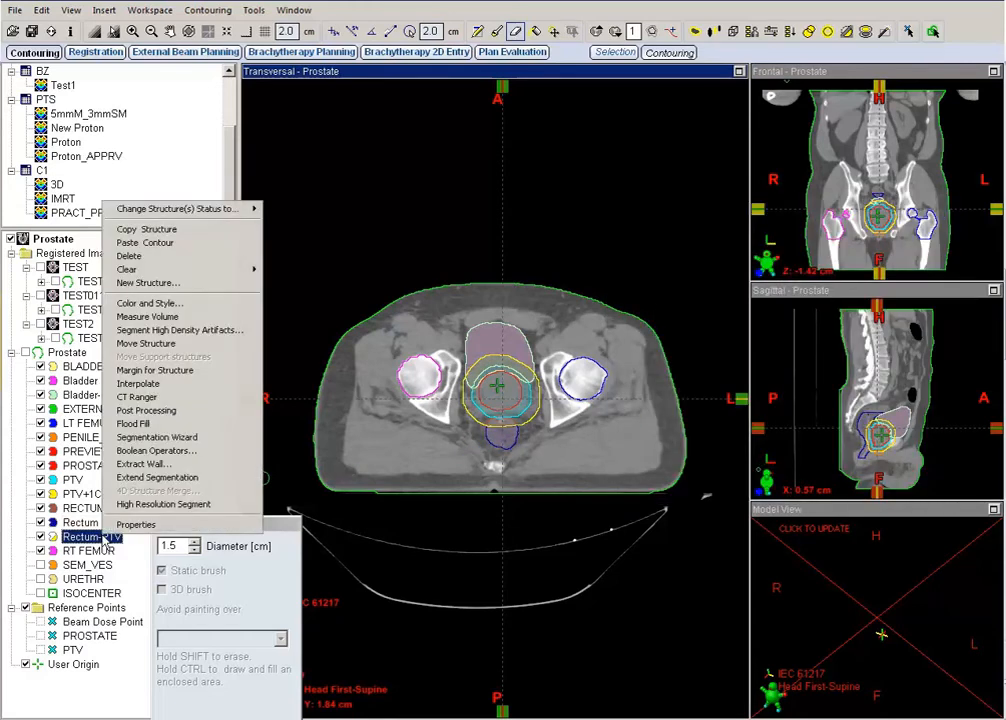
{"action": "left_click", "coordinate": [150, 455]}
{"action": "scroll", "coordinate": [771, 311], "scroll_direction": "down", "scroll_amount": 2}
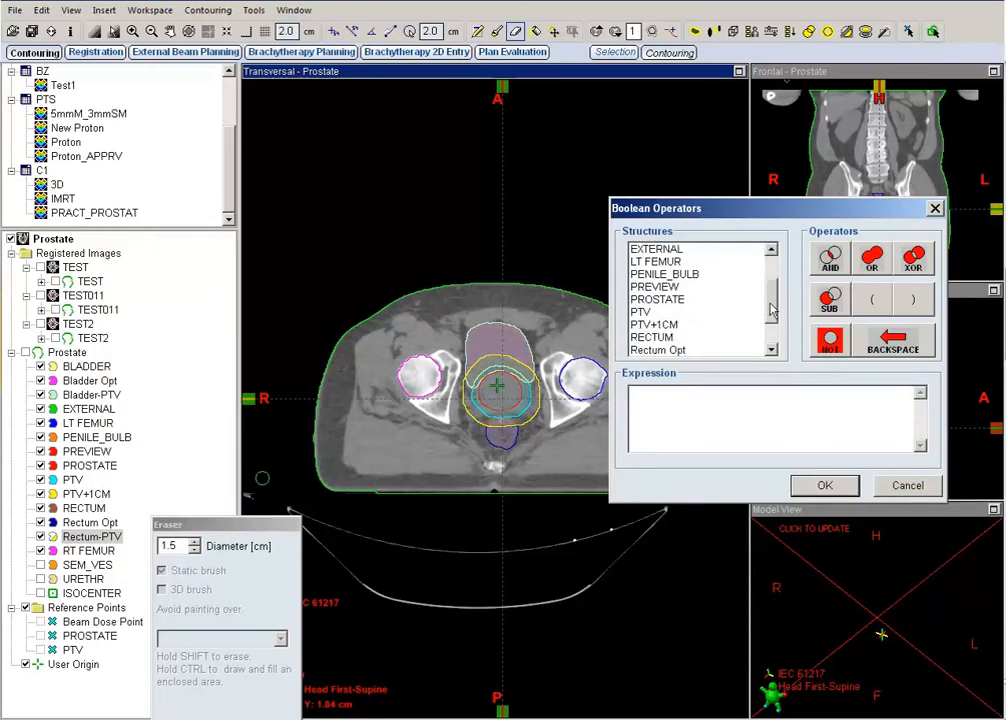
{"action": "scroll", "coordinate": [771, 311], "scroll_direction": "down", "scroll_amount": 1}
{"action": "double_click", "coordinate": [700, 325]}
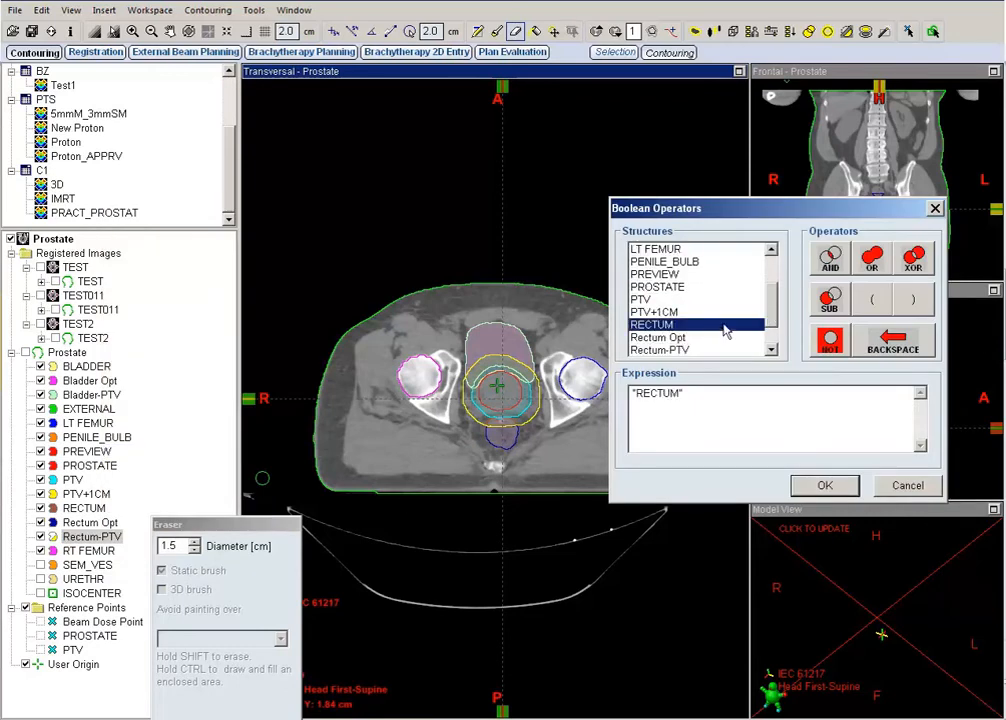
{"action": "left_click", "coordinate": [820, 306]}
{"action": "double_click", "coordinate": [696, 300]}
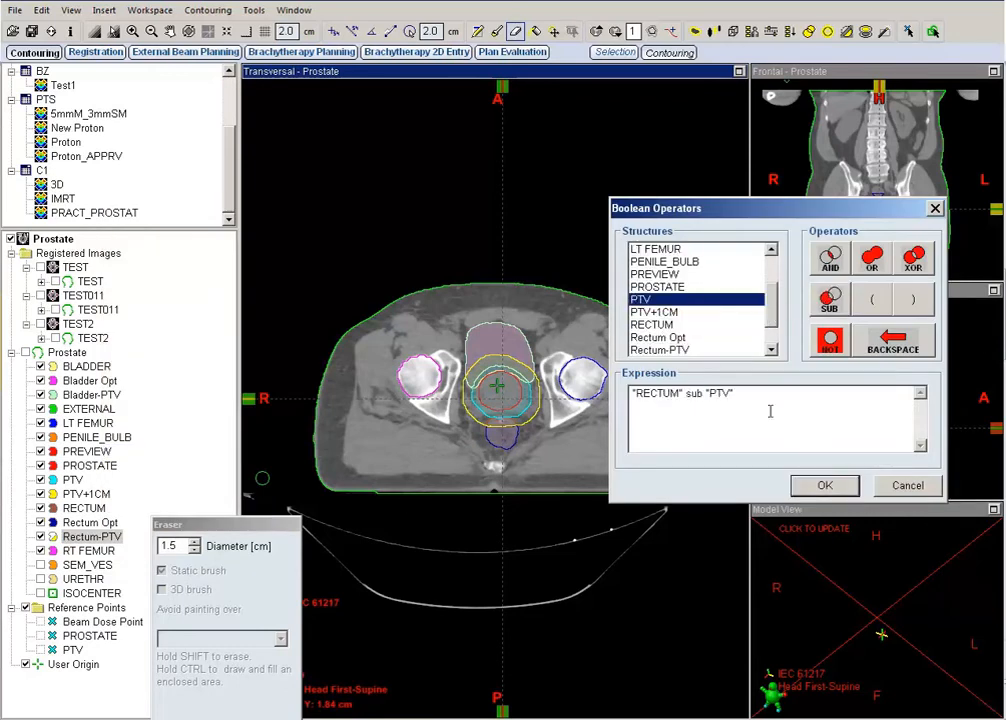
{"action": "left_click", "coordinate": [805, 487]}
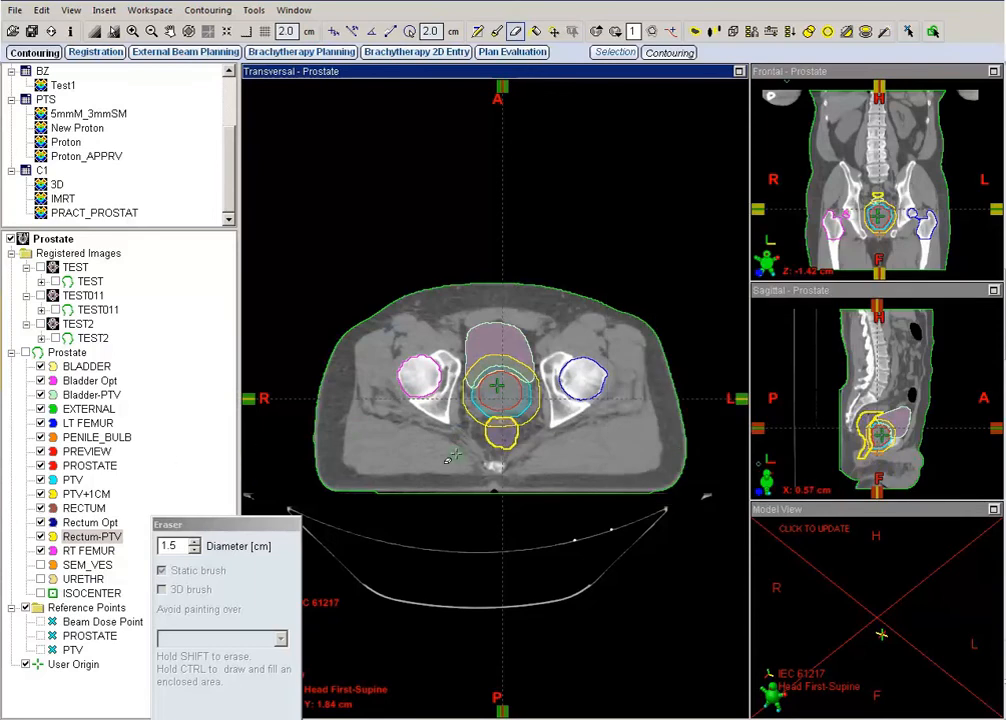
Hide every structure in the Prostate set except PTV and examine its contour across the transversal slices.
{"action": "scroll", "coordinate": [455, 455], "scroll_direction": "up", "scroll_amount": 2}
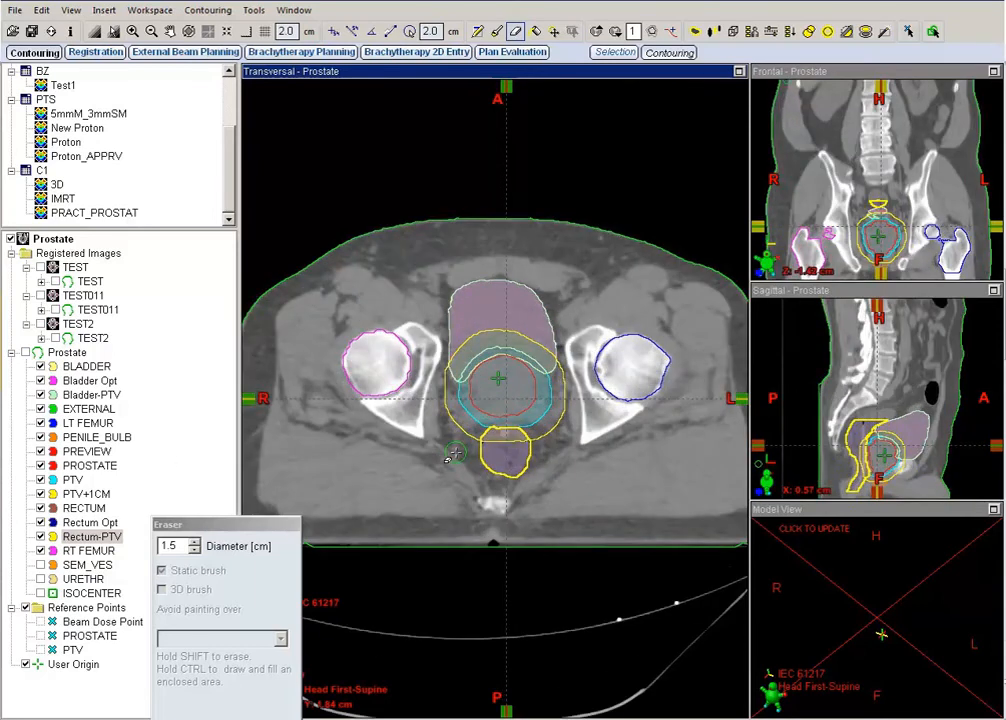
{"action": "scroll", "coordinate": [455, 453], "scroll_direction": "up", "scroll_amount": 4}
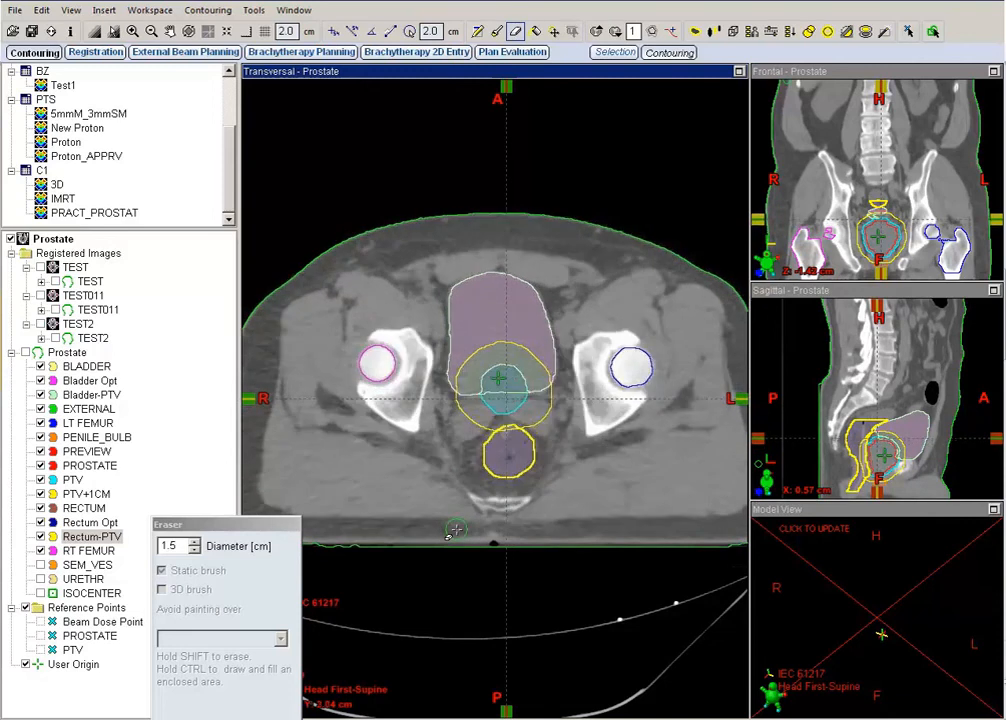
{"action": "scroll", "coordinate": [455, 528], "scroll_direction": "up", "scroll_amount": 3}
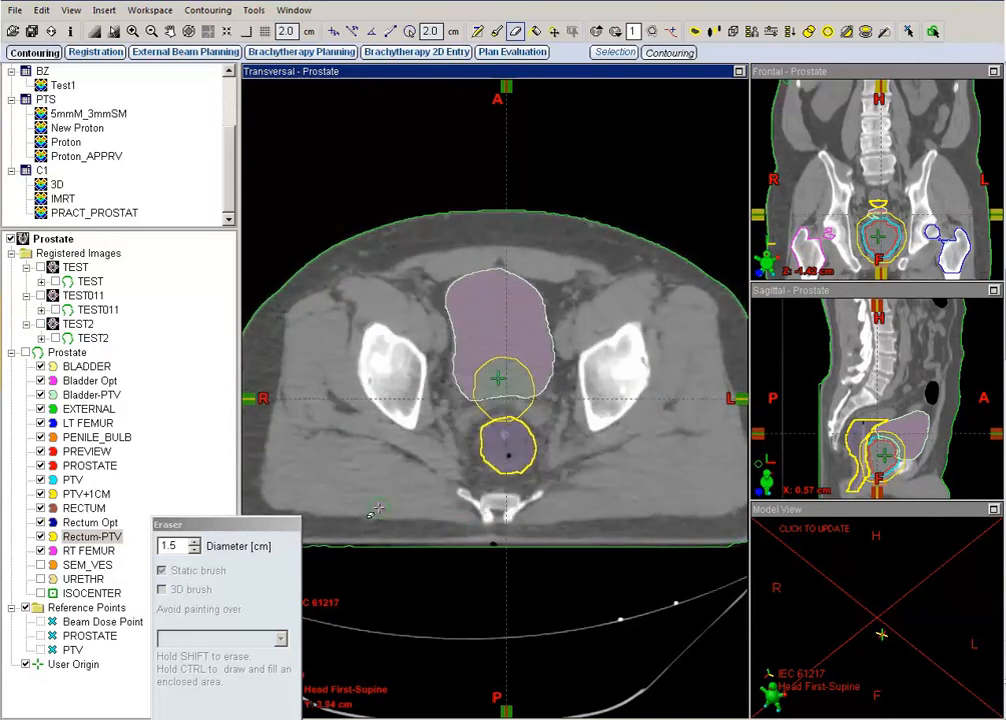
{"action": "left_click", "coordinate": [40, 494]}
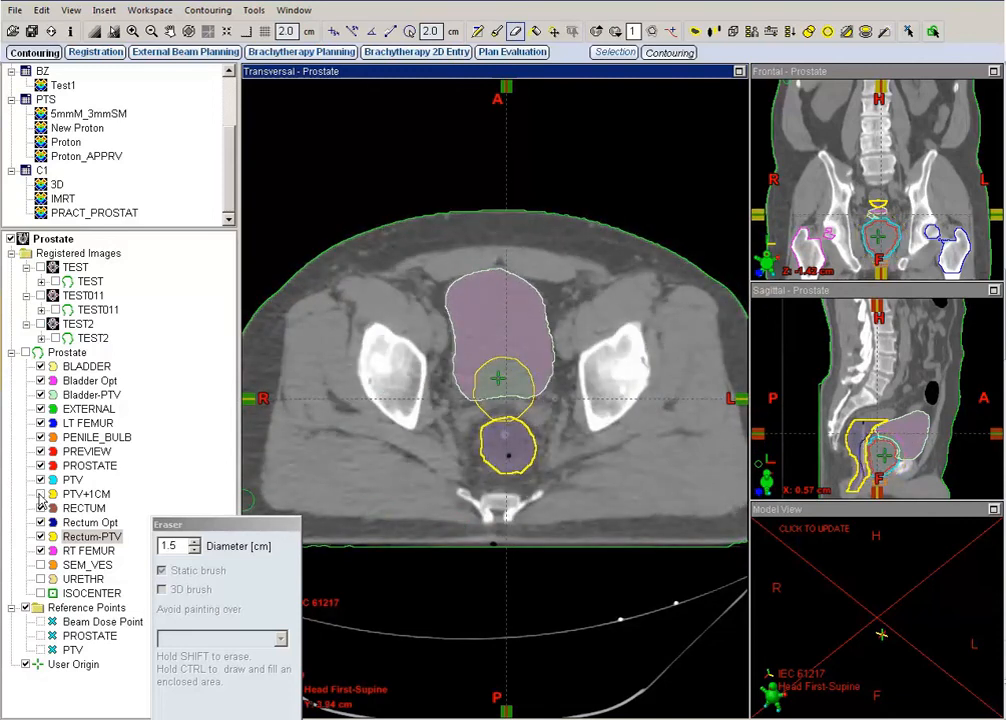
{"action": "left_click", "coordinate": [25, 352]}
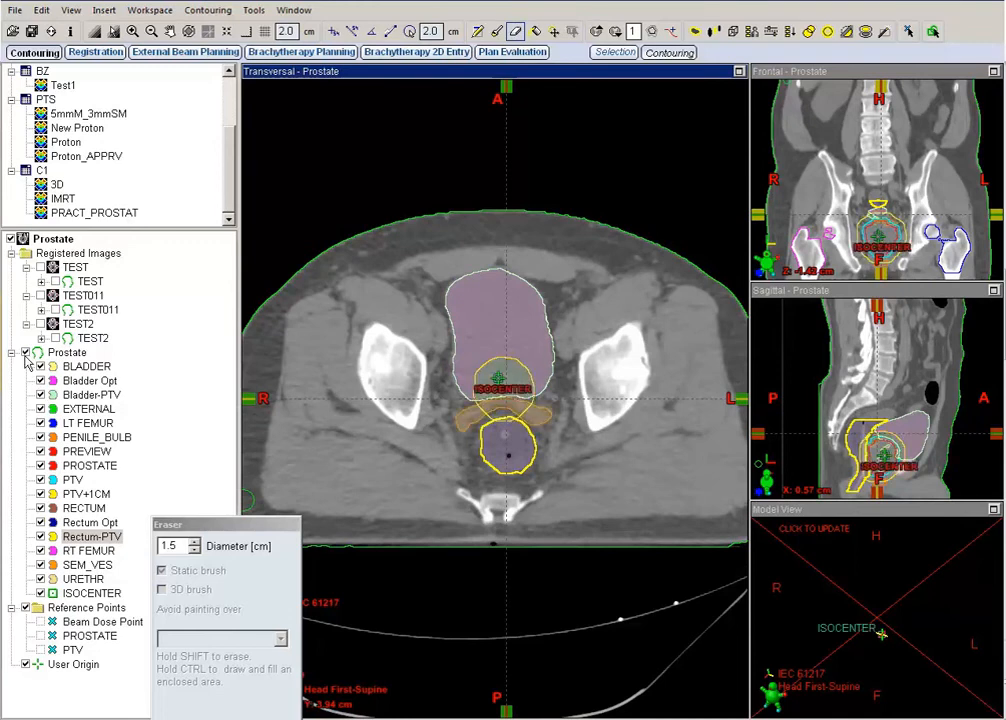
{"action": "left_click", "coordinate": [40, 480]}
{"action": "left_click", "coordinate": [70, 481]}
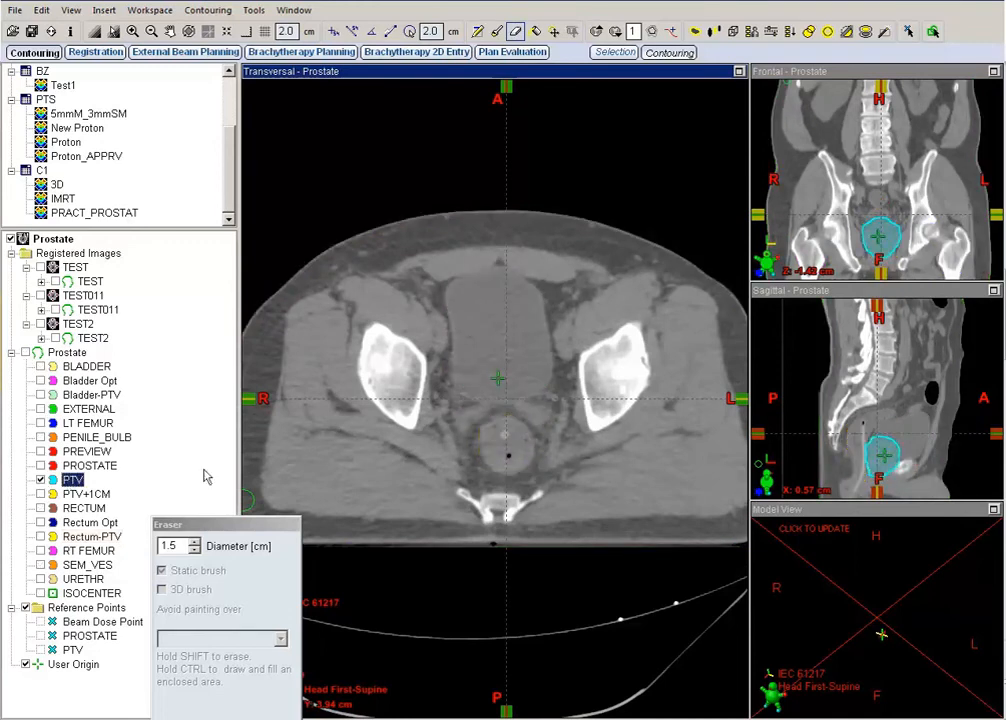
{"action": "left_click", "coordinate": [355, 421]}
{"action": "scroll", "coordinate": [355, 421], "scroll_direction": "down", "scroll_amount": 2}
{"action": "scroll", "coordinate": [355, 421], "scroll_direction": "up", "scroll_amount": 3}
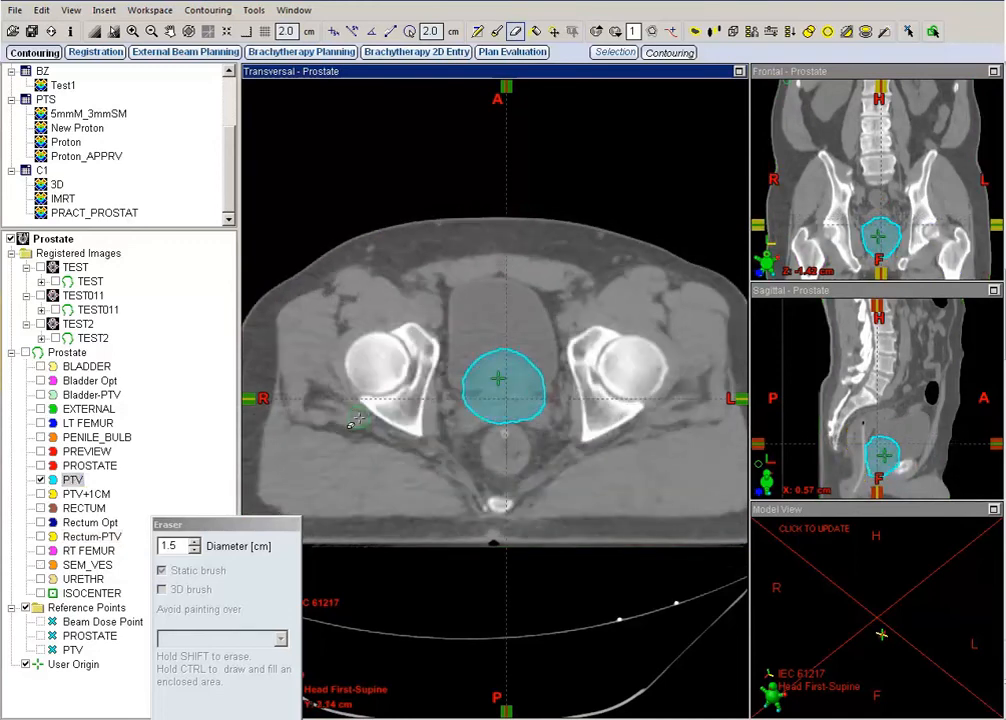
Show Bladder-PTV and Rectum-PTV alongside PTV and examine where they border it across the transversal slices.
{"action": "left_click", "coordinate": [40, 395]}
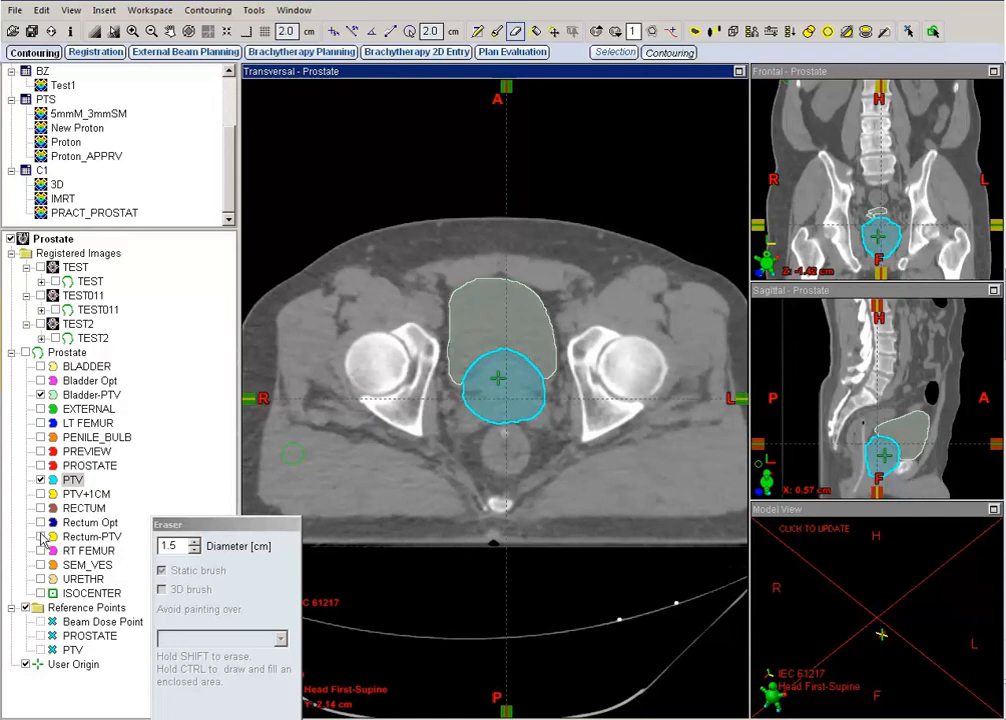
{"action": "left_click", "coordinate": [40, 537]}
{"action": "scroll", "coordinate": [380, 450], "scroll_direction": "down", "scroll_amount": 5}
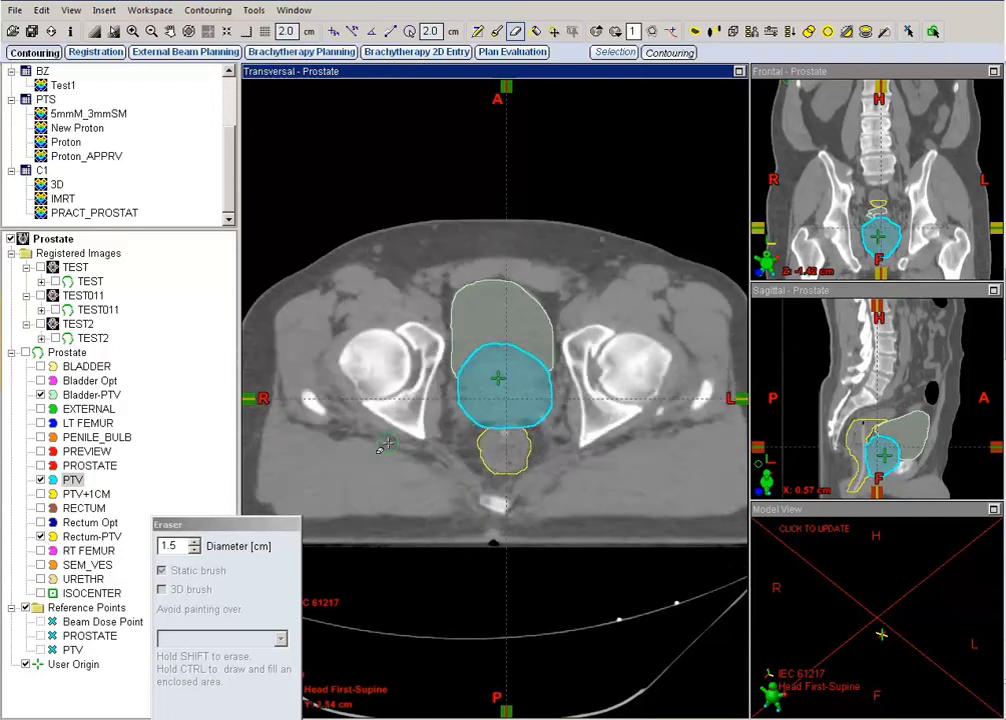
{"action": "scroll", "coordinate": [385, 447], "scroll_direction": "up", "scroll_amount": 8}
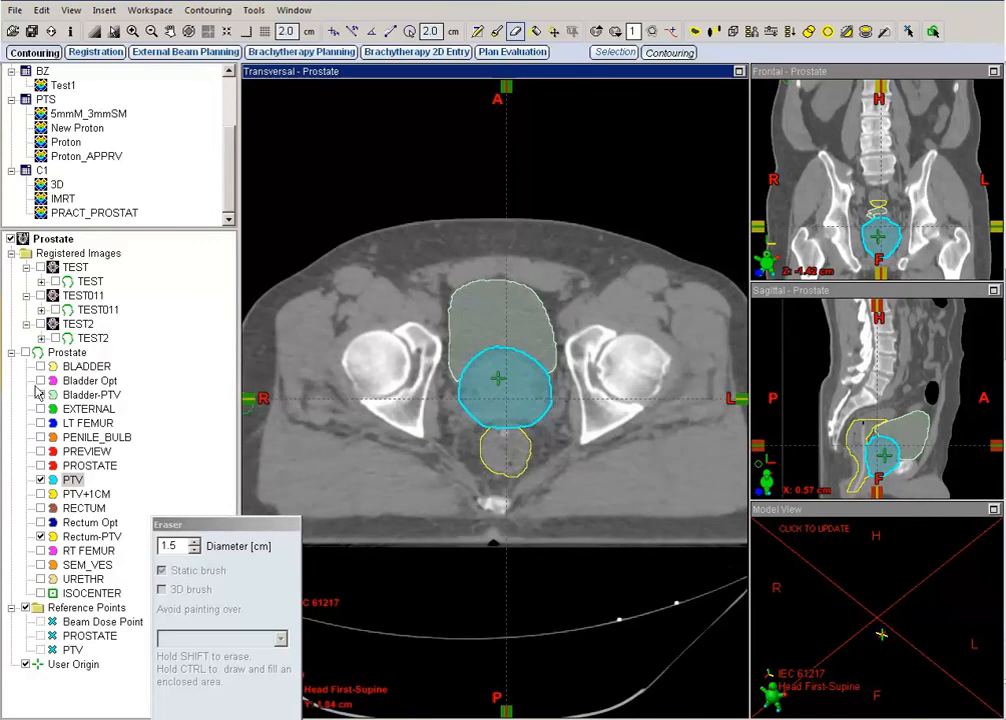
Display Bladder Opt, Rectum Opt and PTV+1CM with PTV instead of Bladder-PTV and Rectum-PTV, and examine them across the slices.
{"action": "left_click", "coordinate": [40, 395]}
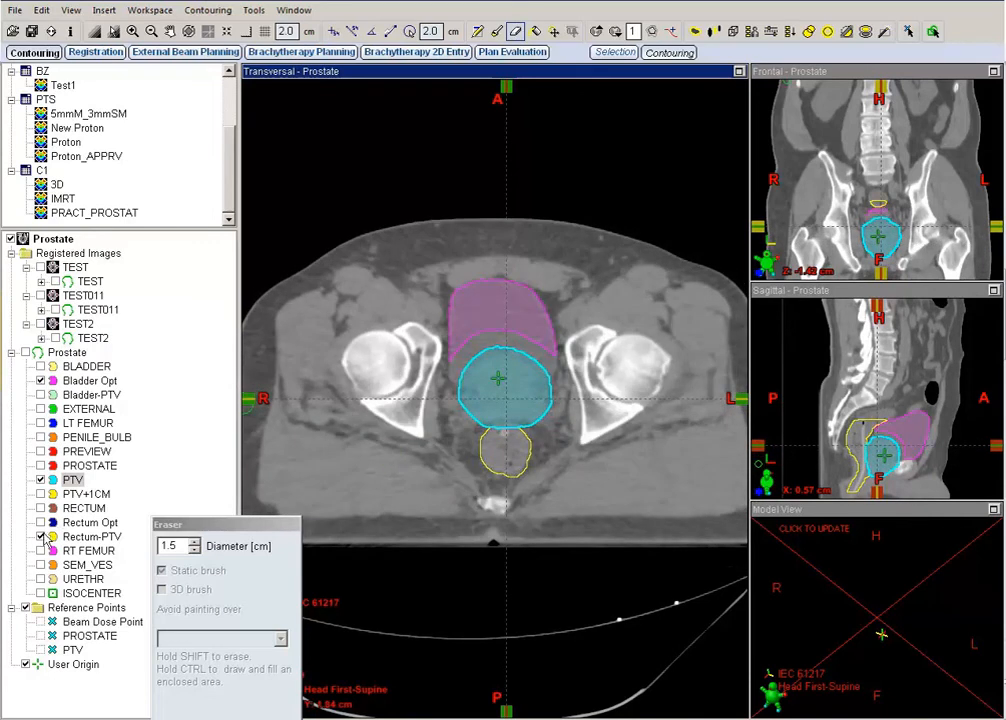
{"action": "left_click", "coordinate": [41, 537]}
{"action": "left_click", "coordinate": [41, 522]}
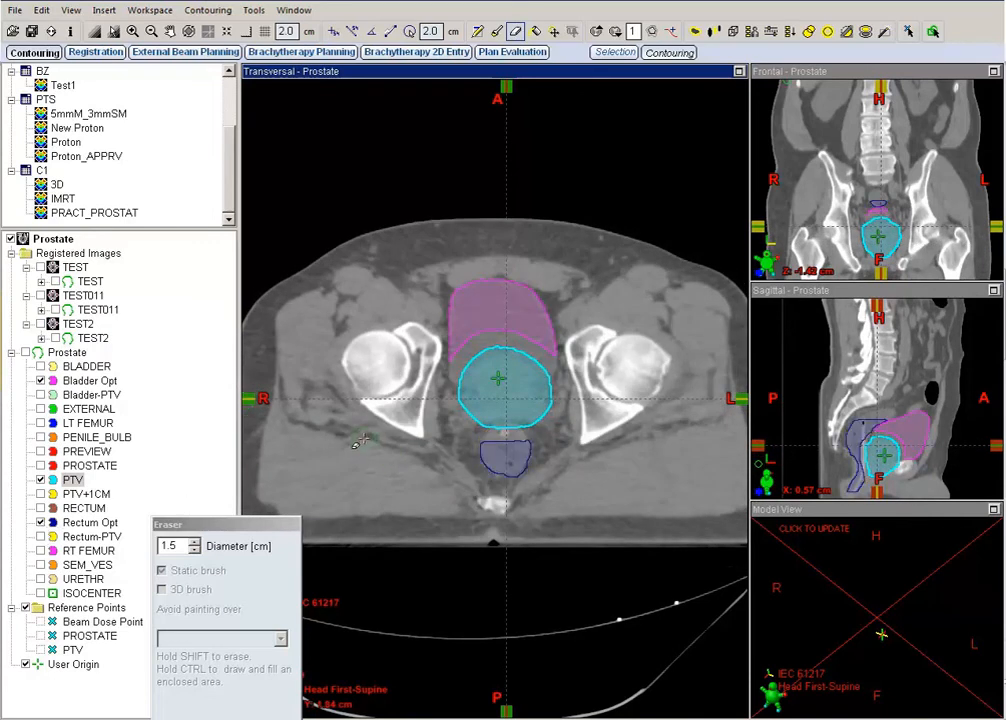
{"action": "left_click", "coordinate": [41, 494]}
{"action": "scroll", "coordinate": [340, 485], "scroll_direction": "down", "scroll_amount": 5}
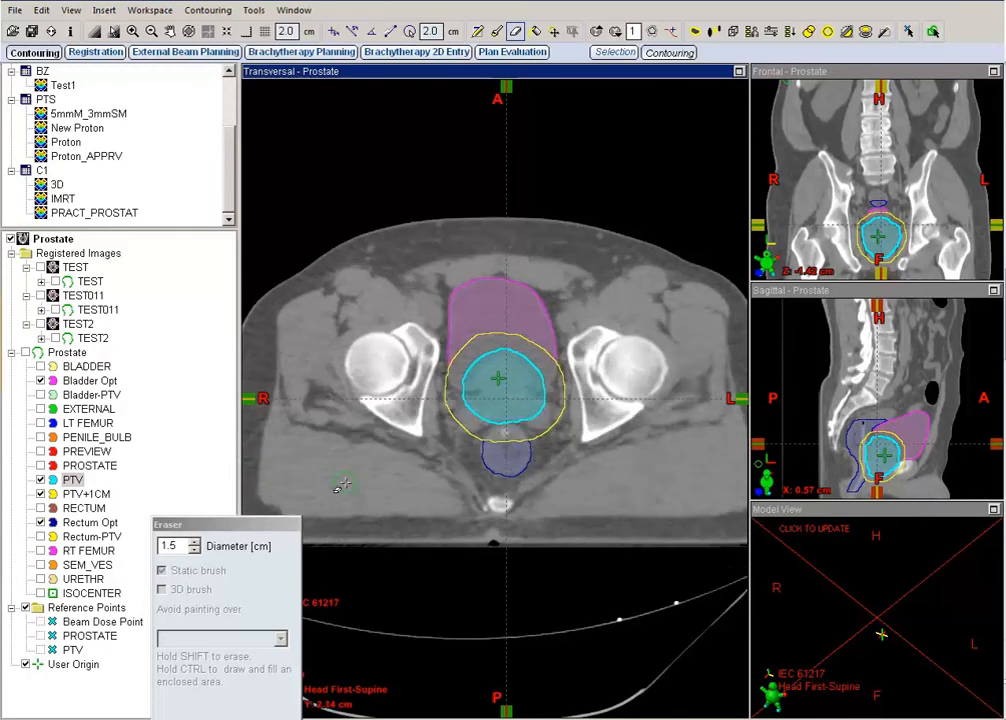
Examine the gaps between PTV+1CM, Bladder Opt and Rectum Opt toward the lower end of PTV.
{"action": "scroll", "coordinate": [340, 485], "scroll_direction": "down", "scroll_amount": 6}
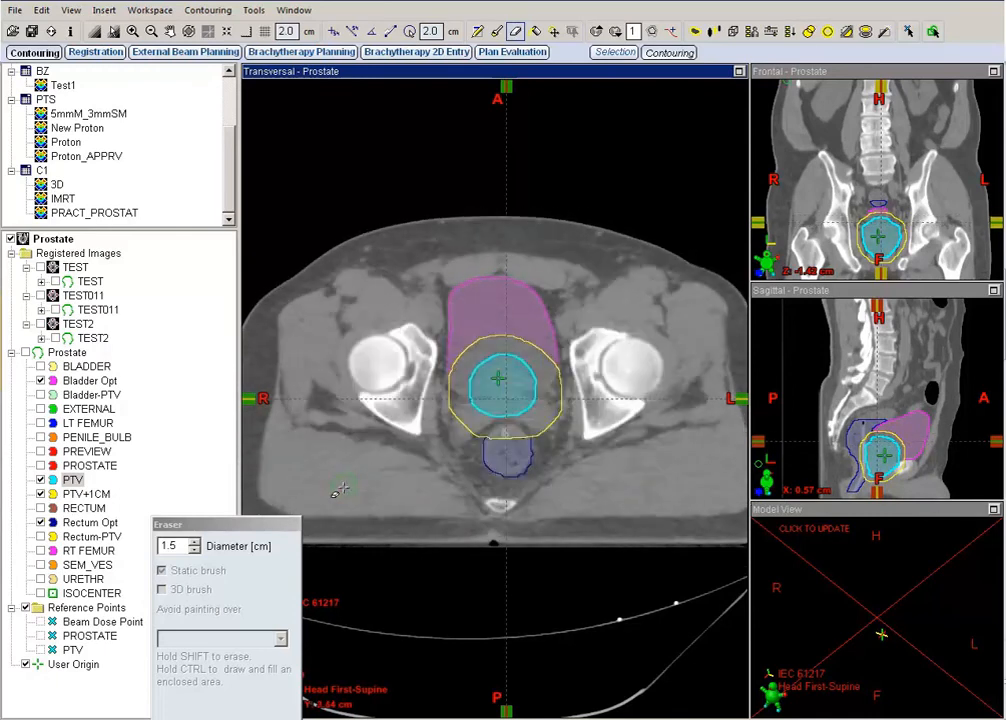
{"action": "scroll", "coordinate": [346, 498], "scroll_direction": "down", "scroll_amount": 4}
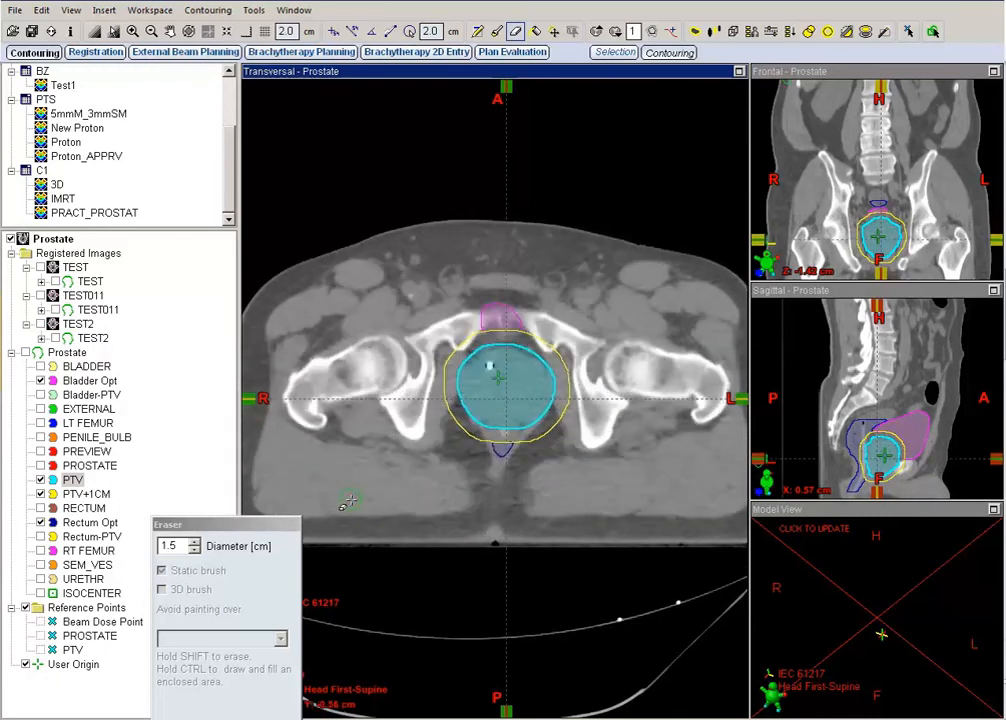
{"action": "scroll", "coordinate": [348, 502], "scroll_direction": "up", "scroll_amount": 4}
{"action": "scroll", "coordinate": [347, 502], "scroll_direction": "up", "scroll_amount": 2}
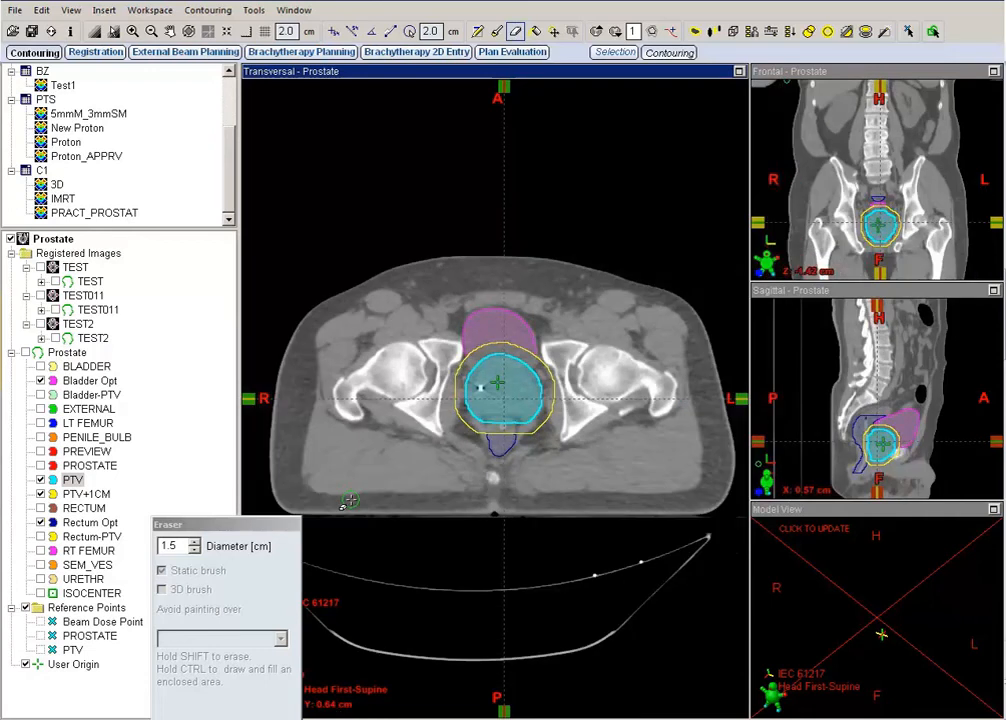
Create a new structure with the ID Skin Rind1 and volume type Organ in the Prostate structure set.
{"action": "right_click", "coordinate": [94, 370]}
{"action": "left_click", "coordinate": [157, 472]}
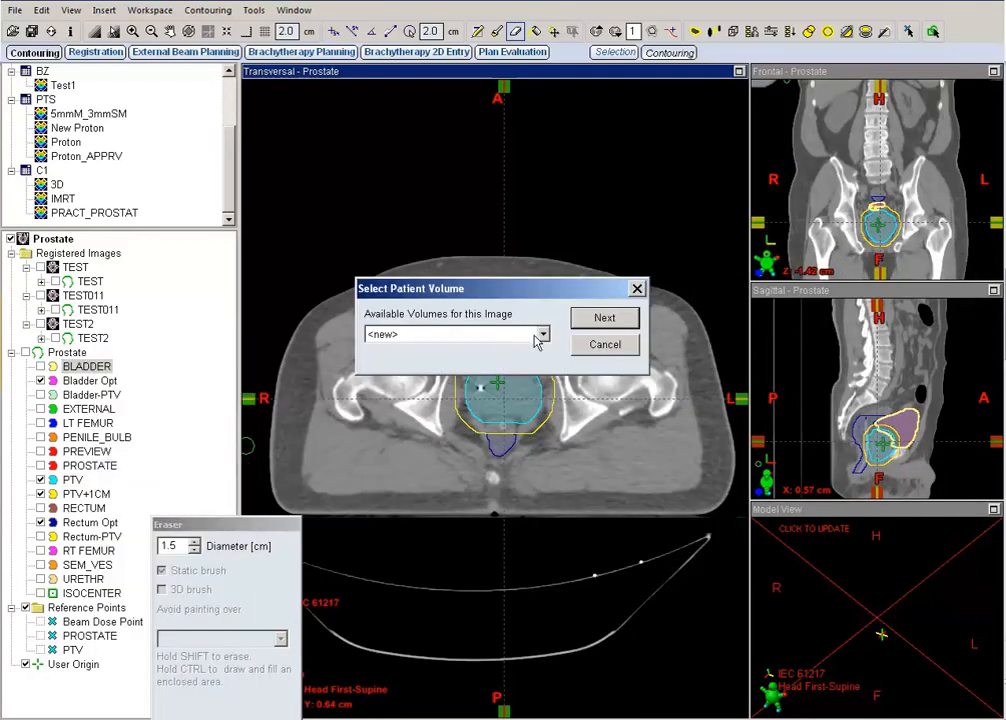
{"action": "left_click", "coordinate": [600, 318]}
{"action": "type", "text": "S"}
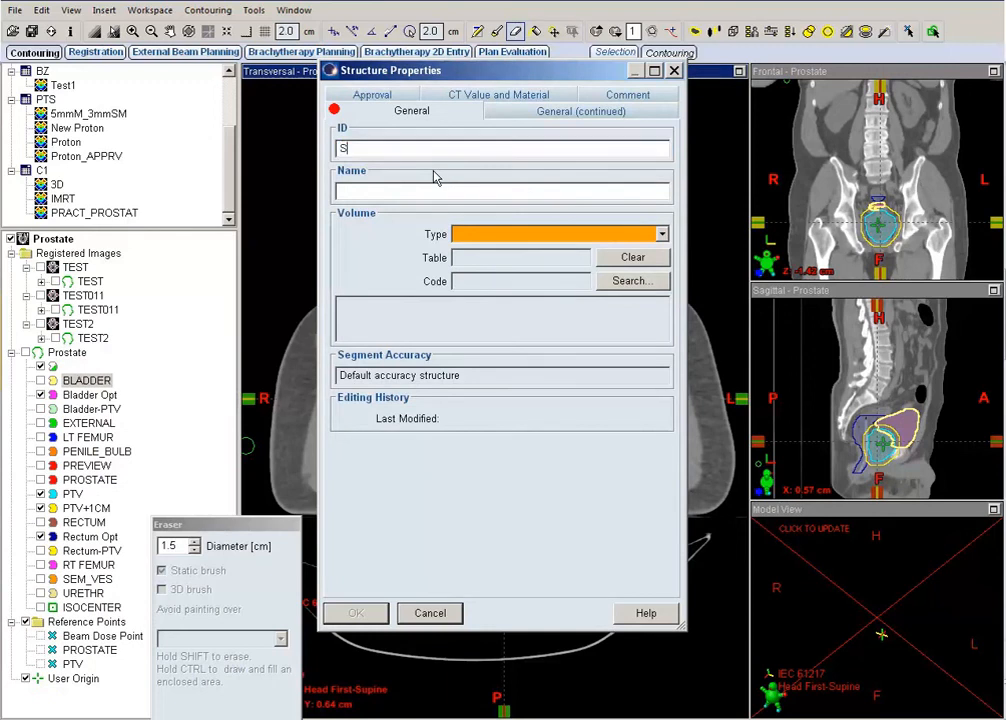
{"action": "type", "text": "kin Rind"}
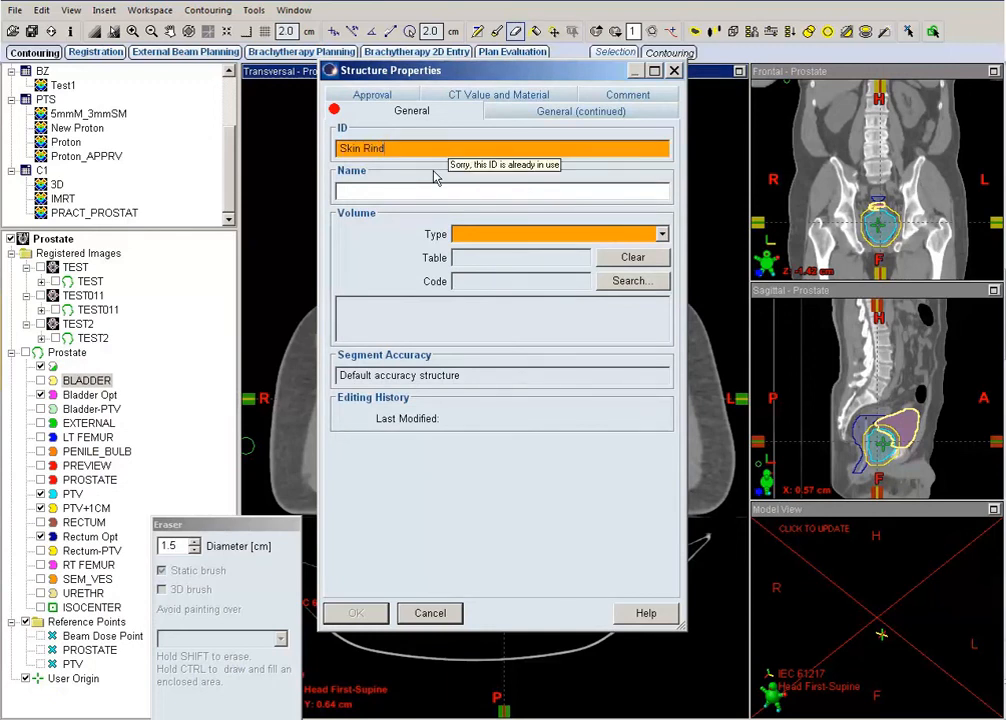
{"action": "type", "text": "1"}
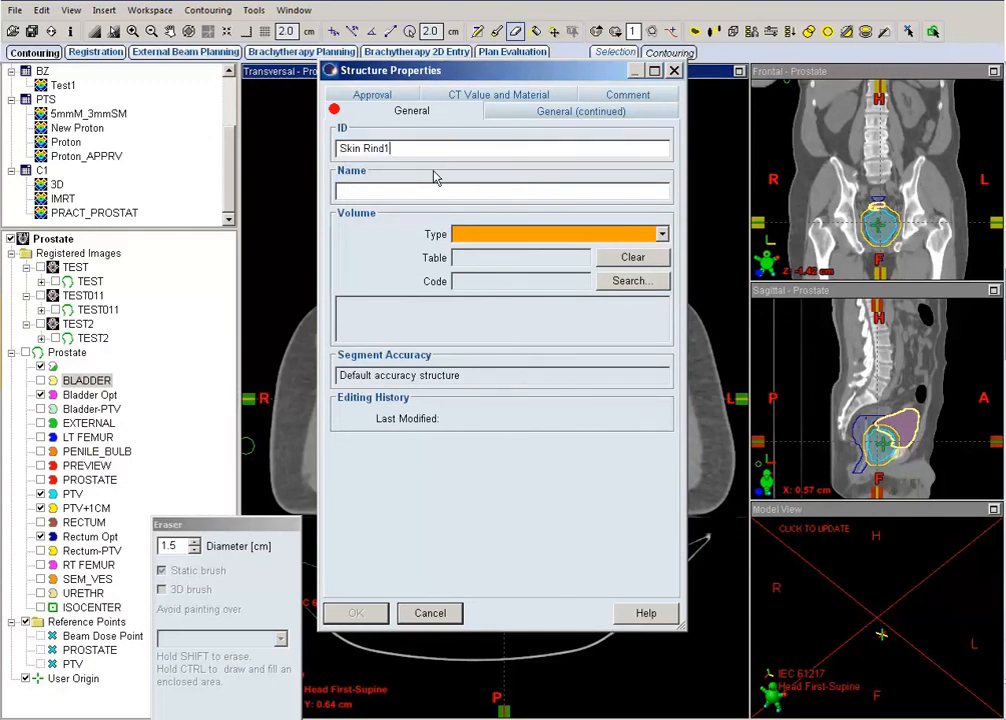
{"action": "left_click", "coordinate": [661, 236]}
{"action": "left_click", "coordinate": [480, 377]}
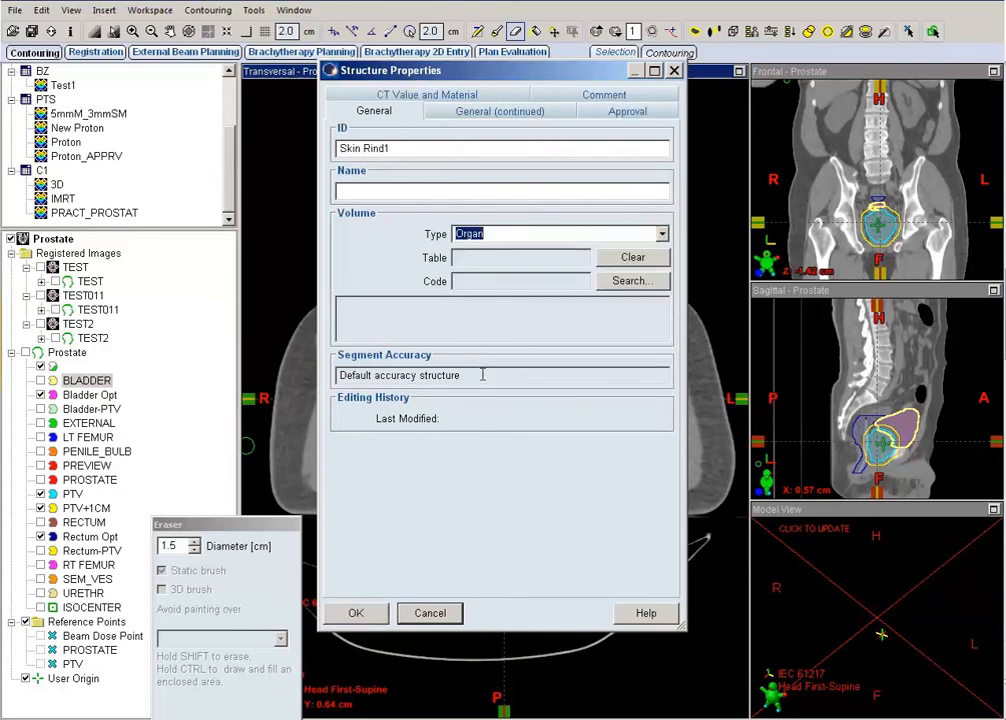
{"action": "left_click", "coordinate": [356, 613]}
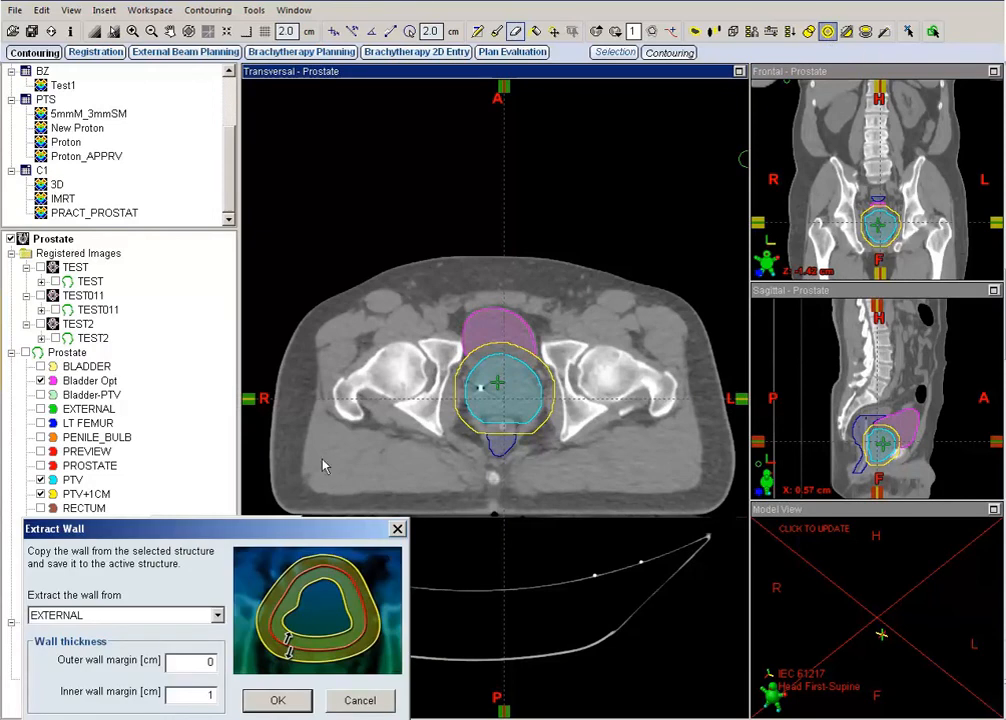
{"action": "mouse_move", "coordinate": [315, 530]}
{"action": "left_mouse_down"}
{"action": "mouse_move", "coordinate": [667, 416]}
{"action": "mouse_move", "coordinate": [838, 152]}
{"action": "mouse_move", "coordinate": [829, 121]}
{"action": "left_mouse_up"}
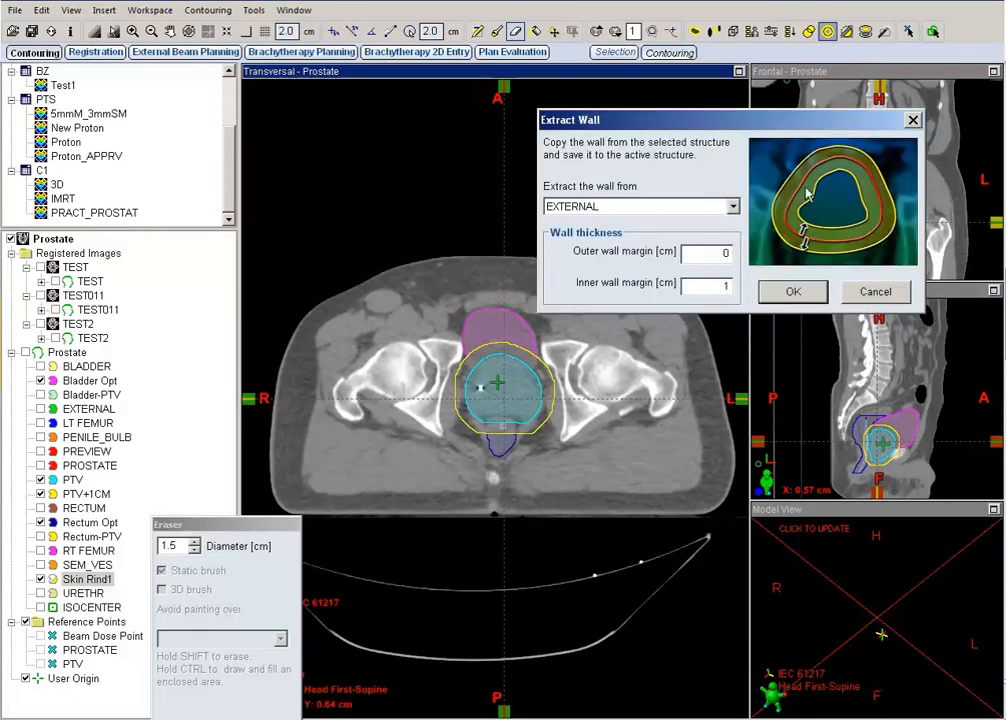
{"action": "double_click", "coordinate": [737, 287]}
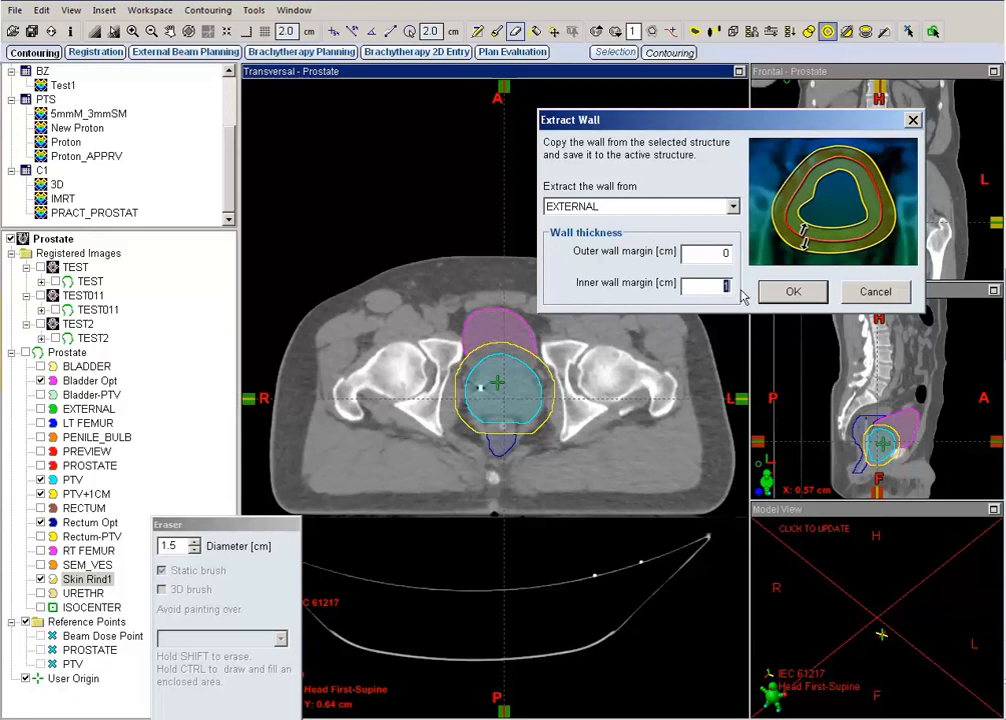
{"action": "type", "text": "2.0"}
{"action": "left_click", "coordinate": [795, 292]}
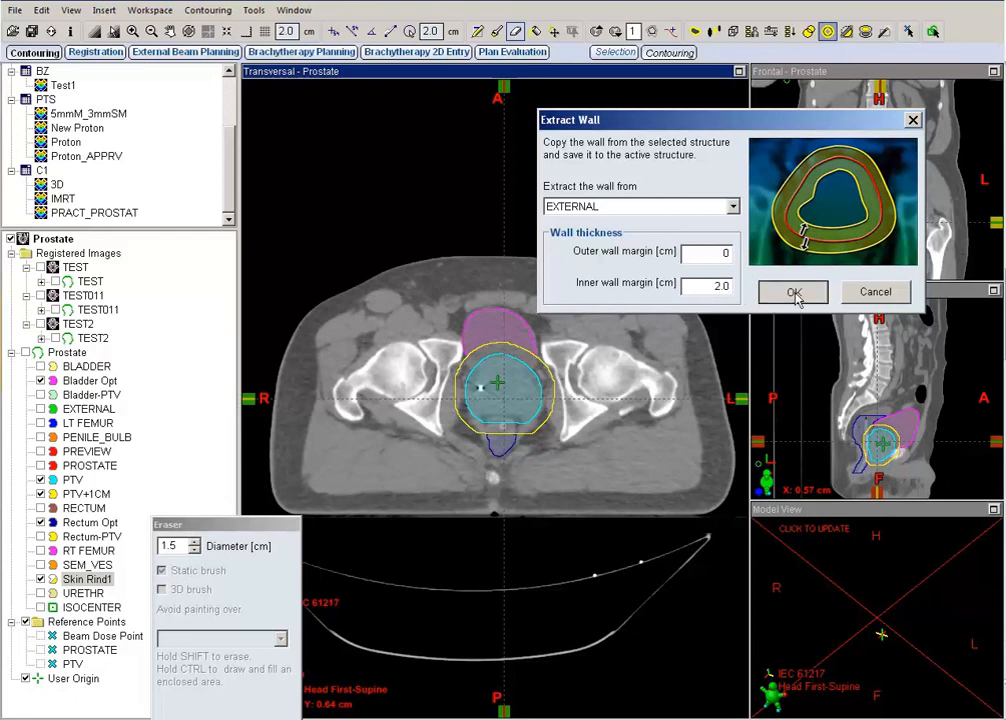
Turn on the volume of interest box and shorten it at the head and foot ends to just enclose Bladder Opt and Rectum Opt.
{"action": "left_click", "coordinate": [733, 31]}
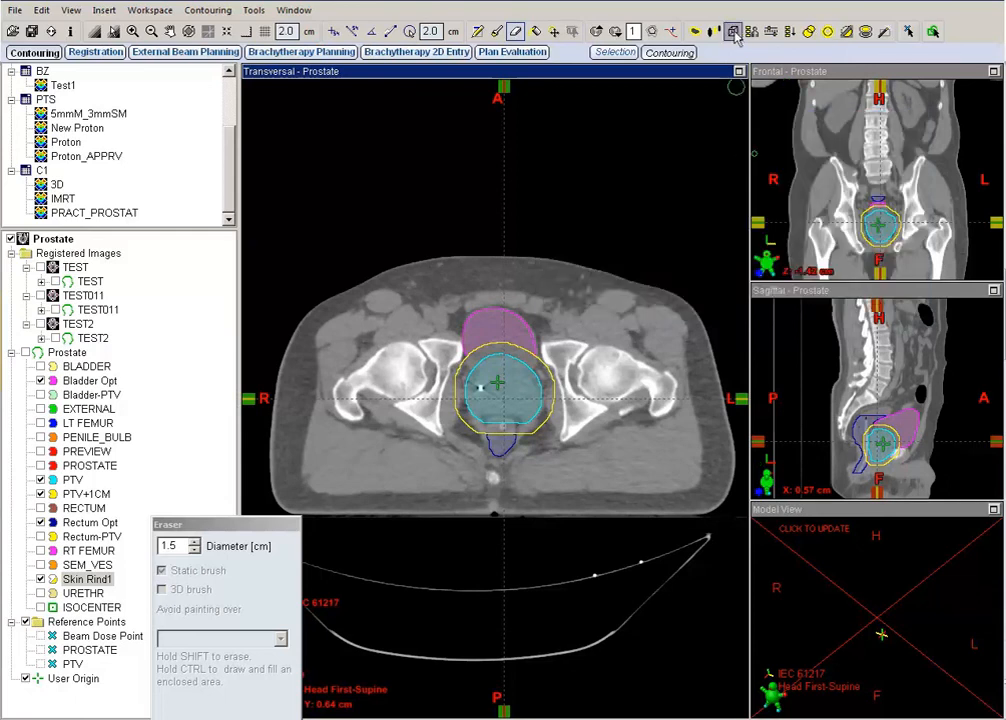
{"action": "left_click", "coordinate": [151, 31]}
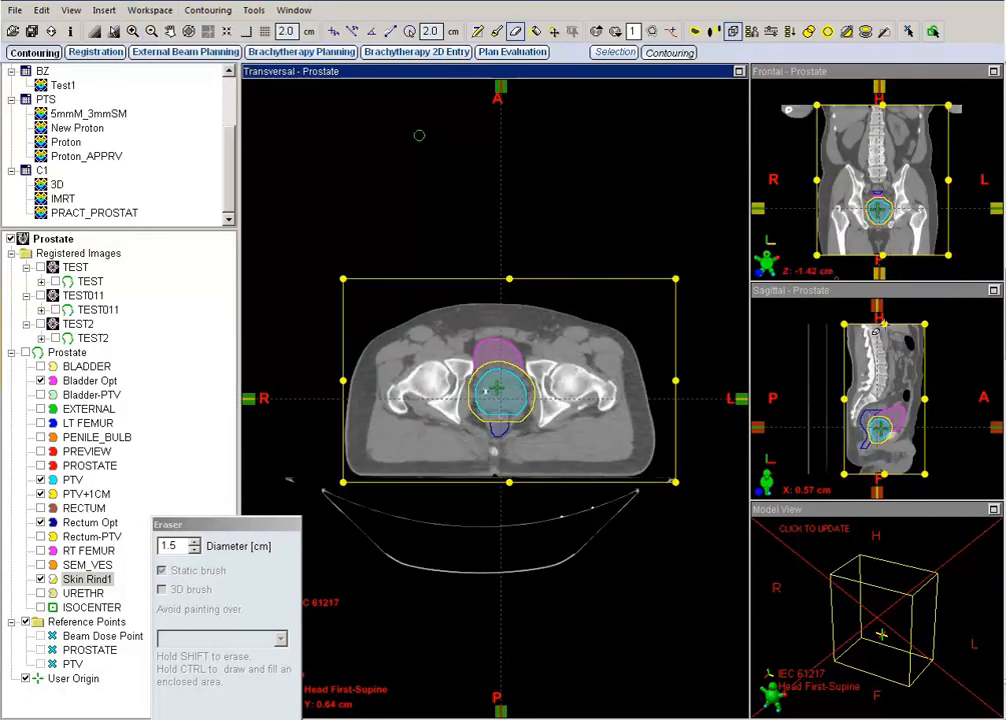
{"action": "left_click", "coordinate": [515, 31]}
{"action": "left_click_drag", "start_coordinate": [884, 325], "coordinate": [885, 395]}
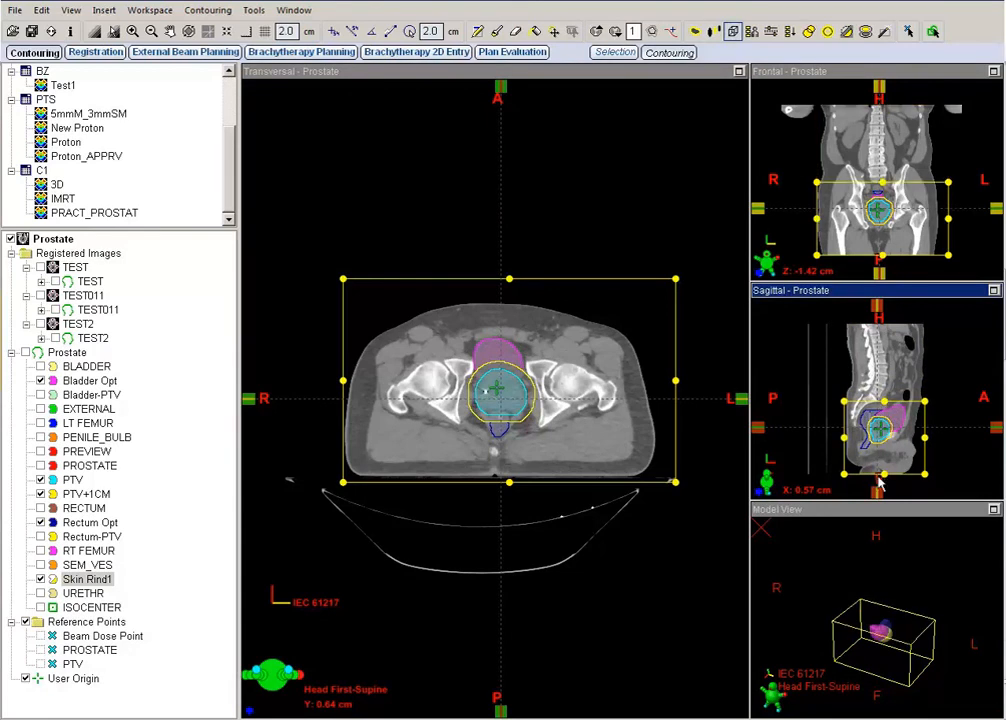
{"action": "mouse_move", "coordinate": [879, 482]}
{"action": "left_mouse_down"}
{"action": "mouse_move", "coordinate": [891, 489]}
{"action": "mouse_move", "coordinate": [888, 461]}
{"action": "left_mouse_up"}
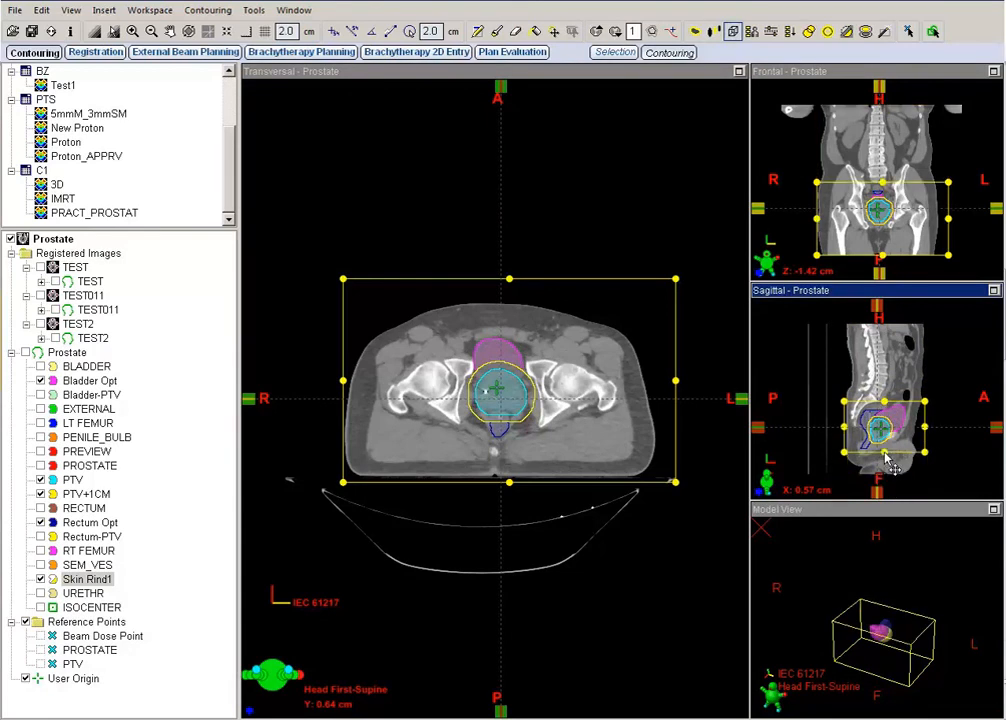
Extract the wall of EXTERNAL into Skin Rind1 with a 0 cm outer margin and a 2.0 cm inner margin.
{"action": "left_click", "coordinate": [826, 38]}
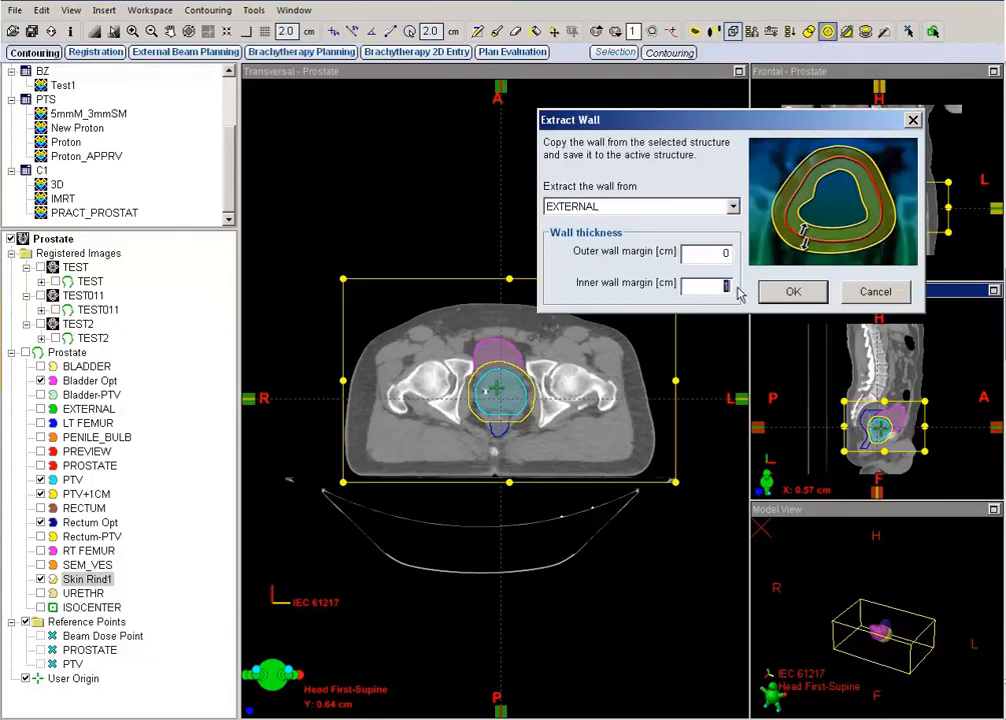
{"action": "type", "text": "2.0"}
{"action": "left_click", "coordinate": [791, 292]}
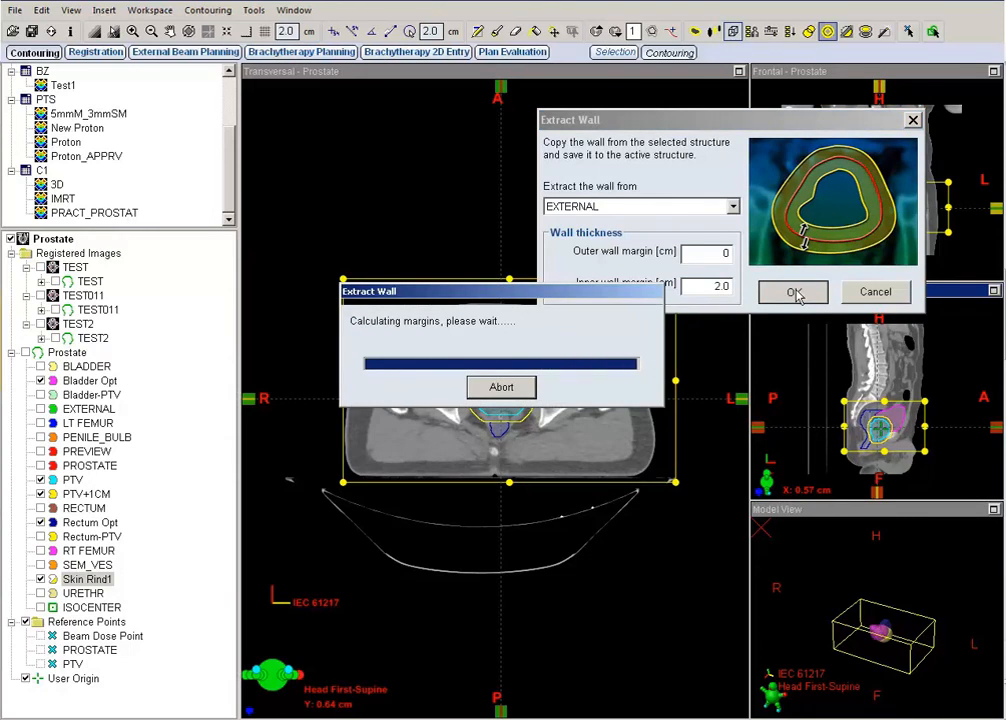
Examine the Skin Rind1 contour across the transversal slices and turn off the volume of interest box.
{"action": "left_click", "coordinate": [604, 426]}
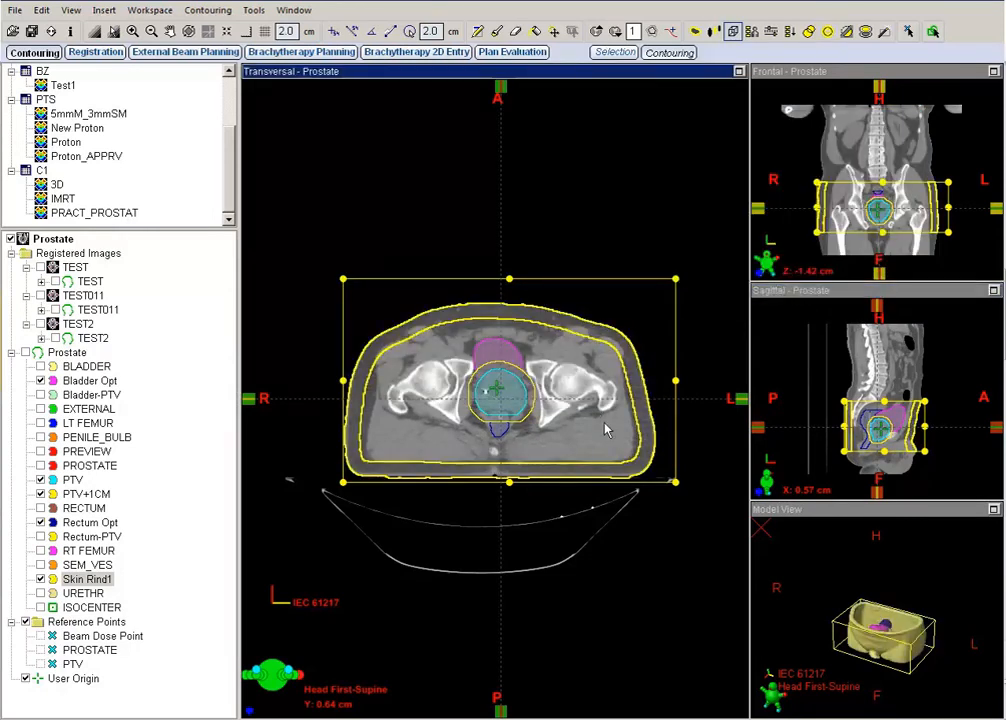
{"action": "scroll", "coordinate": [604, 430], "scroll_direction": "down", "scroll_amount": 8}
{"action": "scroll", "coordinate": [604, 430], "scroll_direction": "up", "scroll_amount": 6}
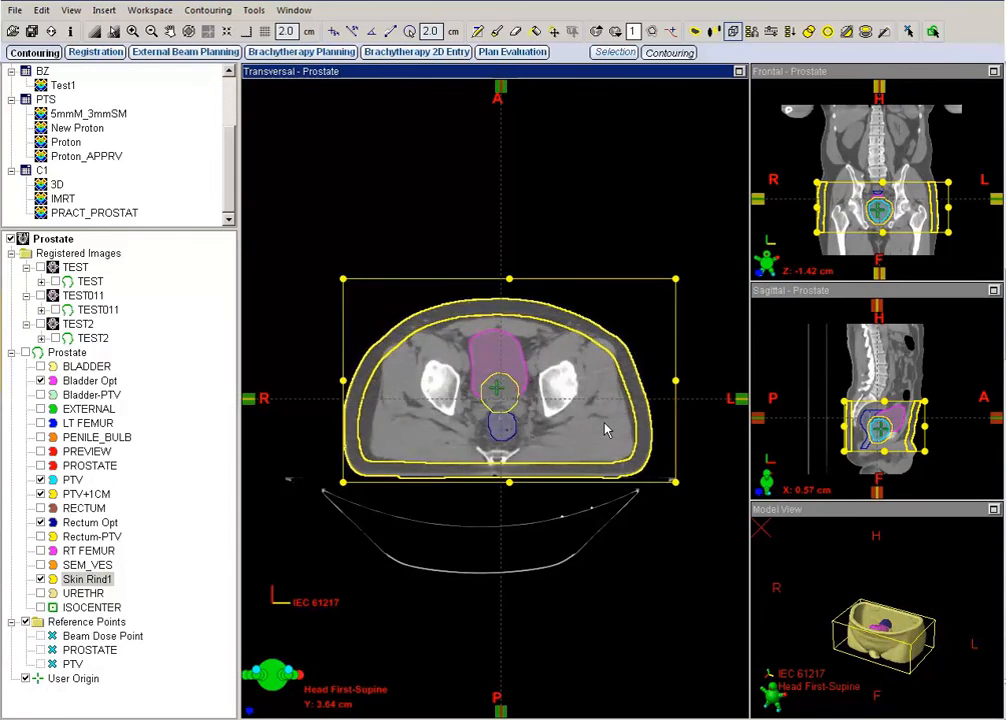
{"action": "scroll", "coordinate": [604, 430], "scroll_direction": "up", "scroll_amount": 9}
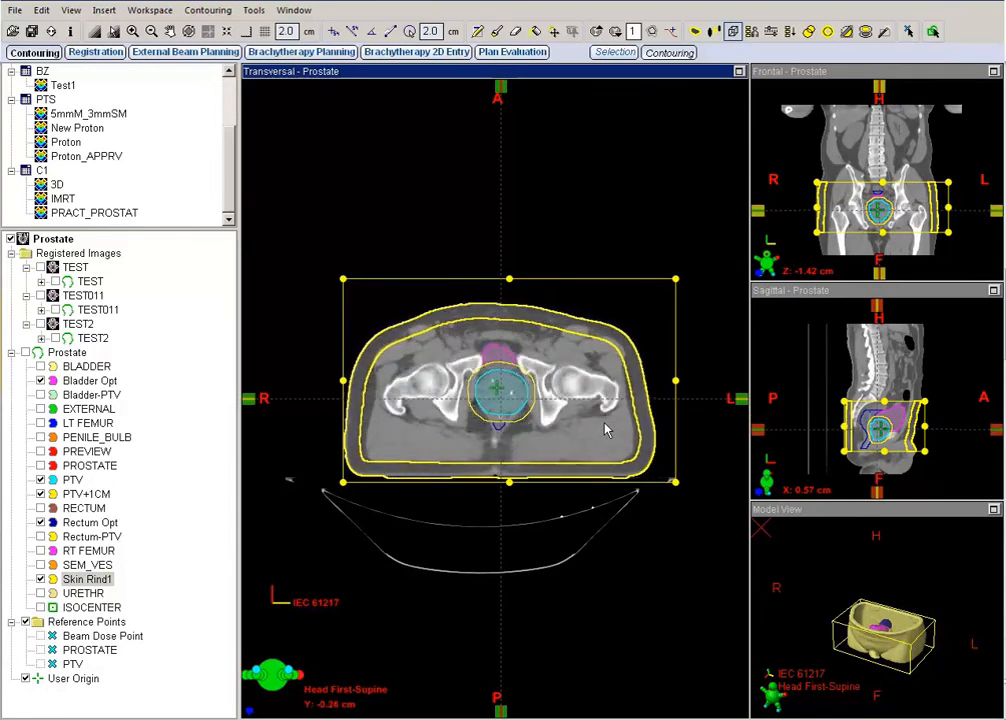
{"action": "scroll", "coordinate": [604, 430], "scroll_direction": "down", "scroll_amount": 10}
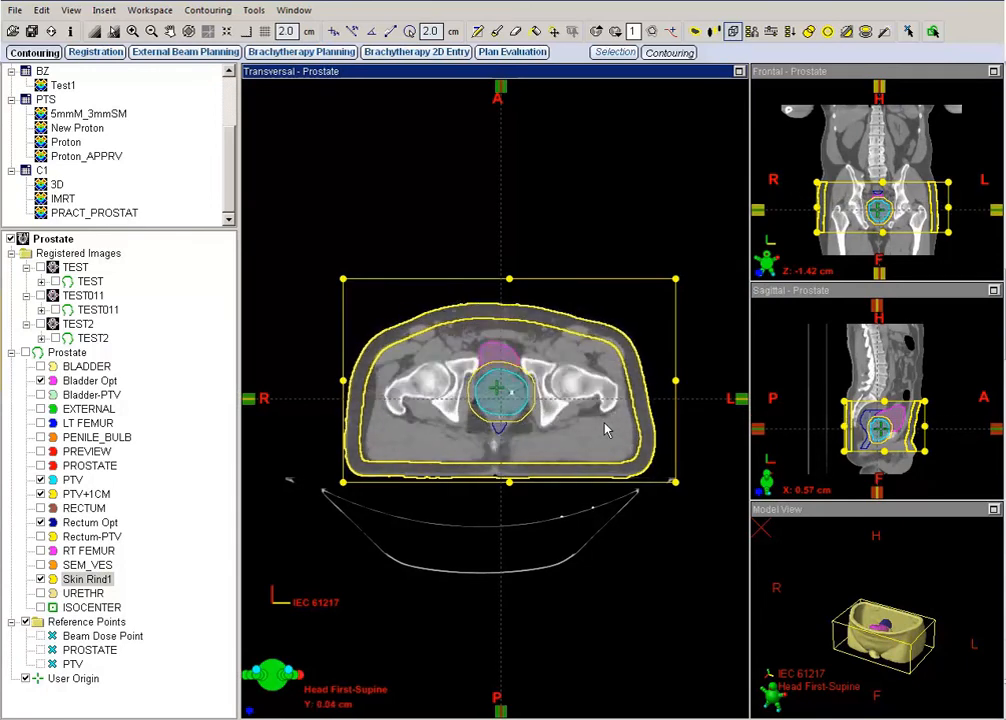
{"action": "left_click", "coordinate": [732, 31]}
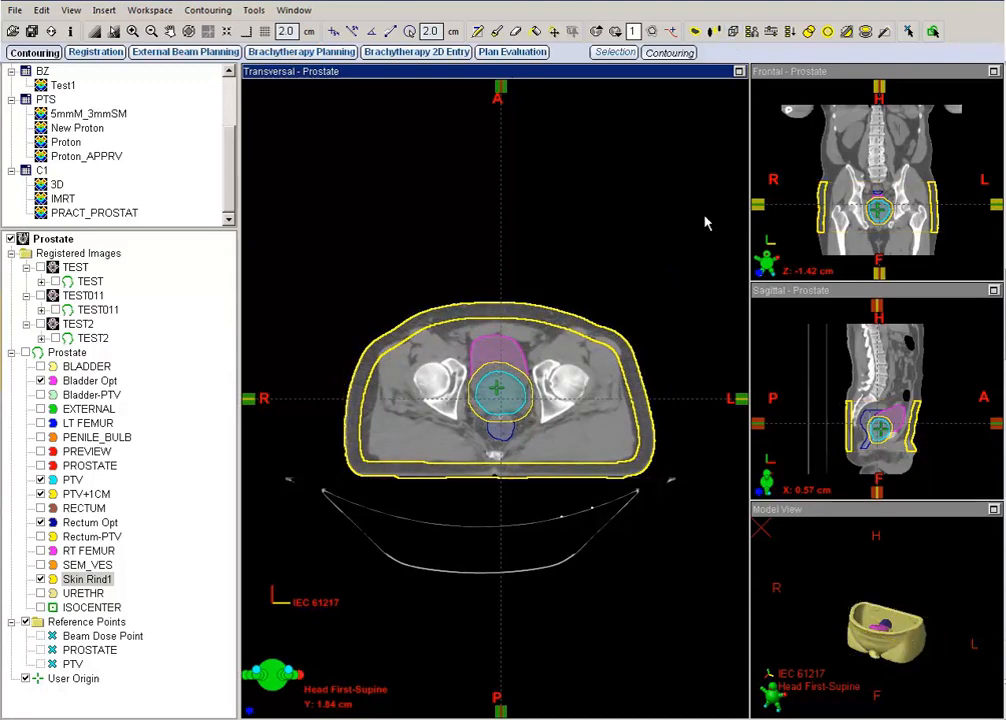